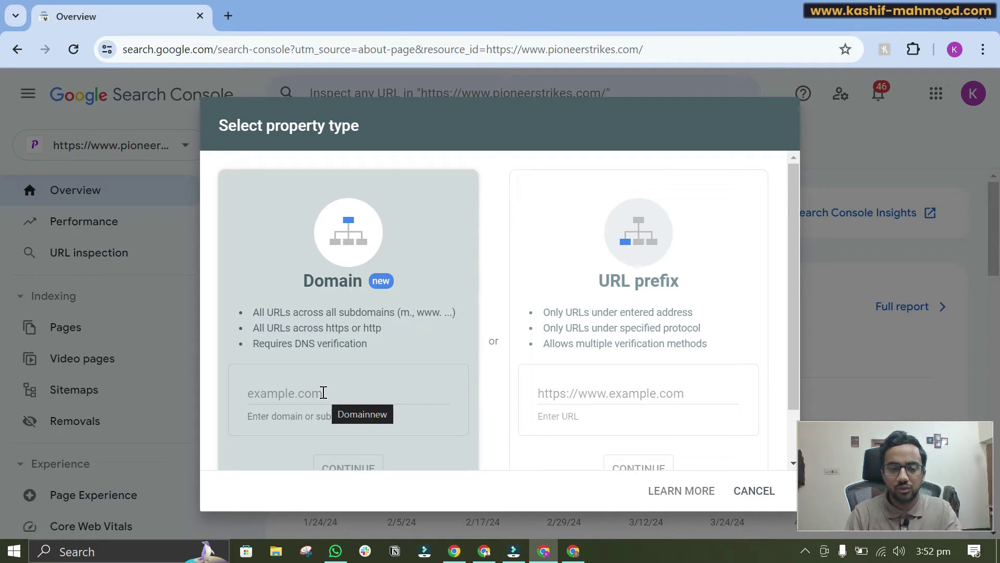
Step: Enter kashifmahmood.com as the new Domain property, removing the stray trailing comma
left_click(323, 393)
type("kashi")
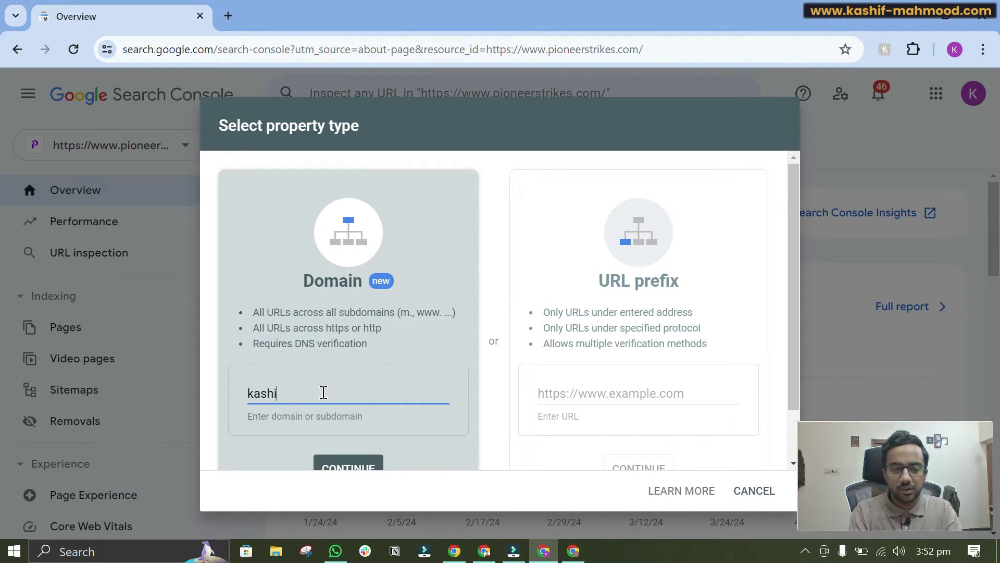
type("fmahmood.com,")
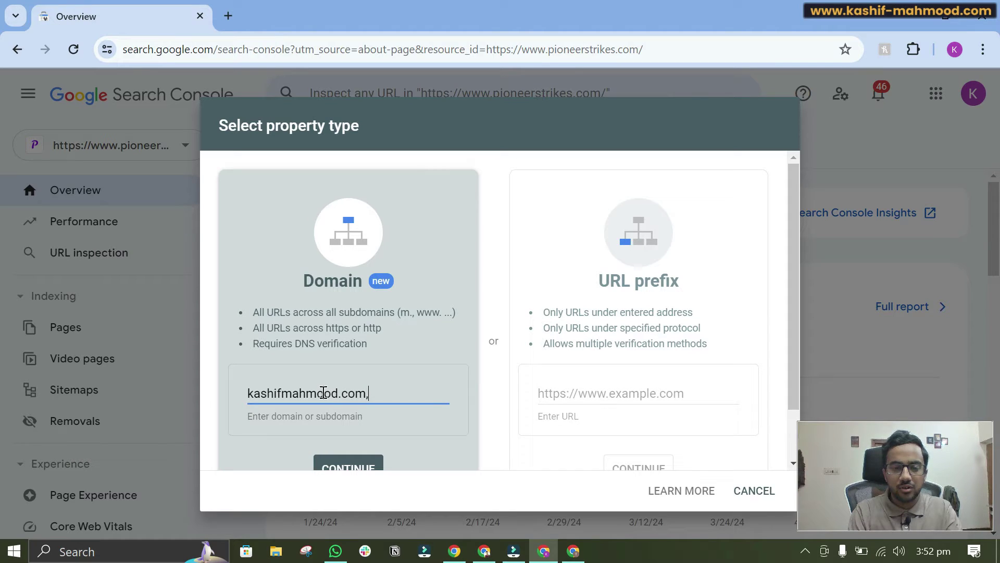
key("BackSpace")
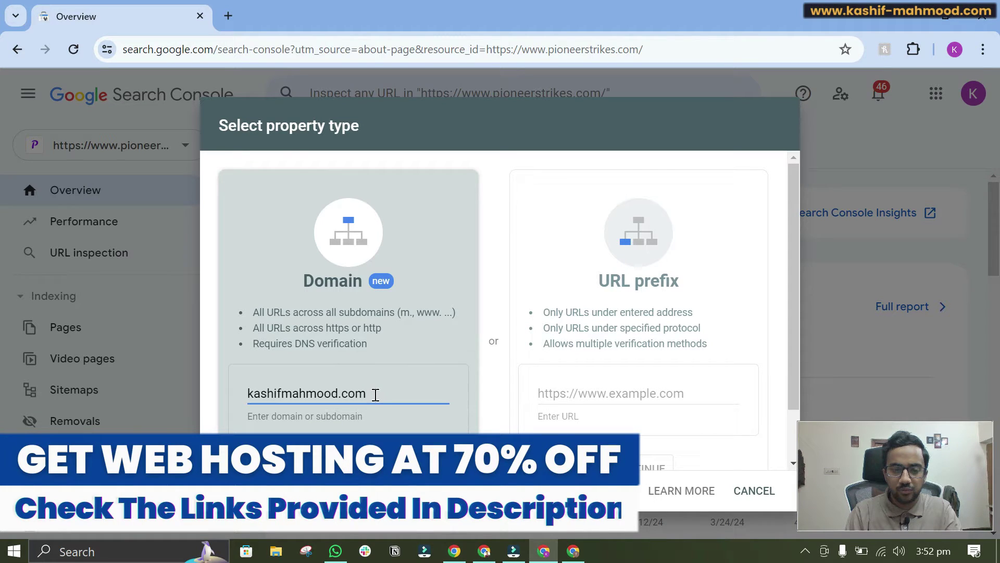
scroll(375, 395, "down", 1)
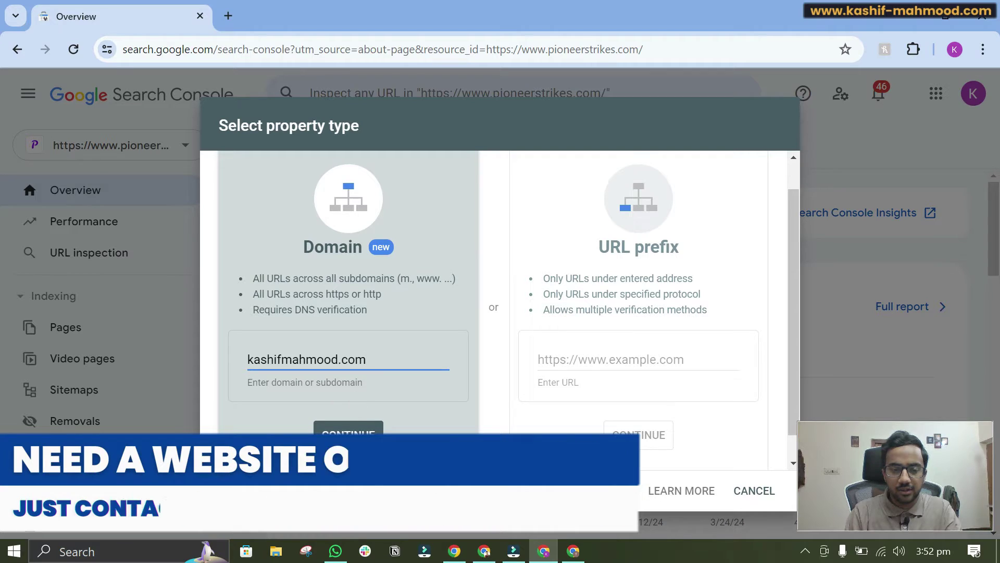
Step: Continue with kashifmahmood.com and preview the CNAME record type before returning to TXT (recommended)
left_click(364, 430)
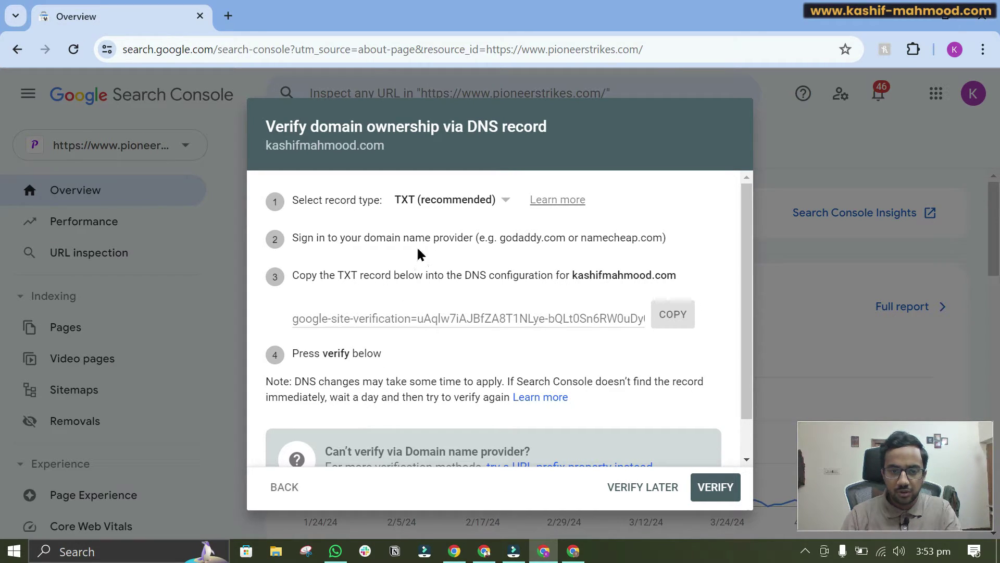
left_click(425, 203)
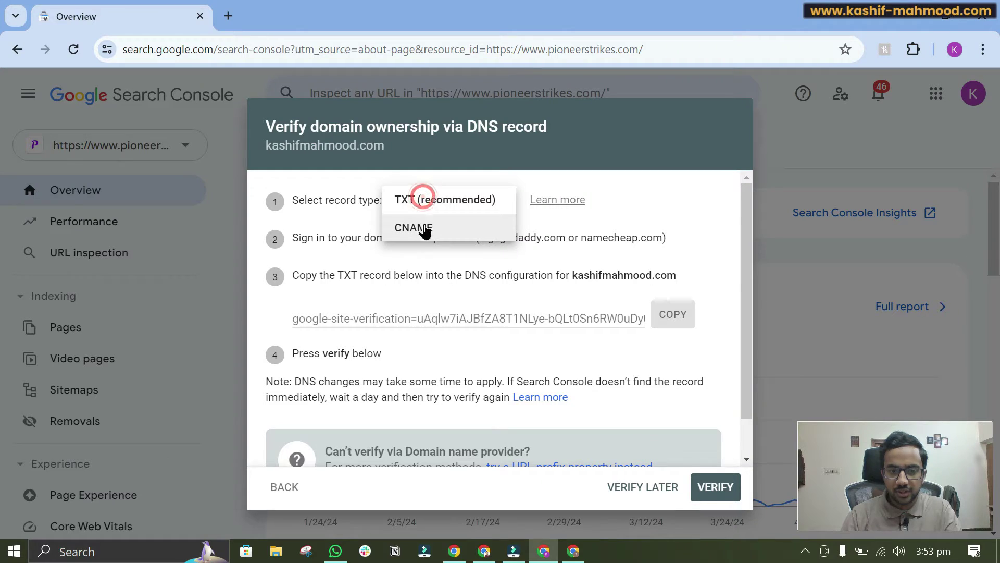
left_click(425, 227)
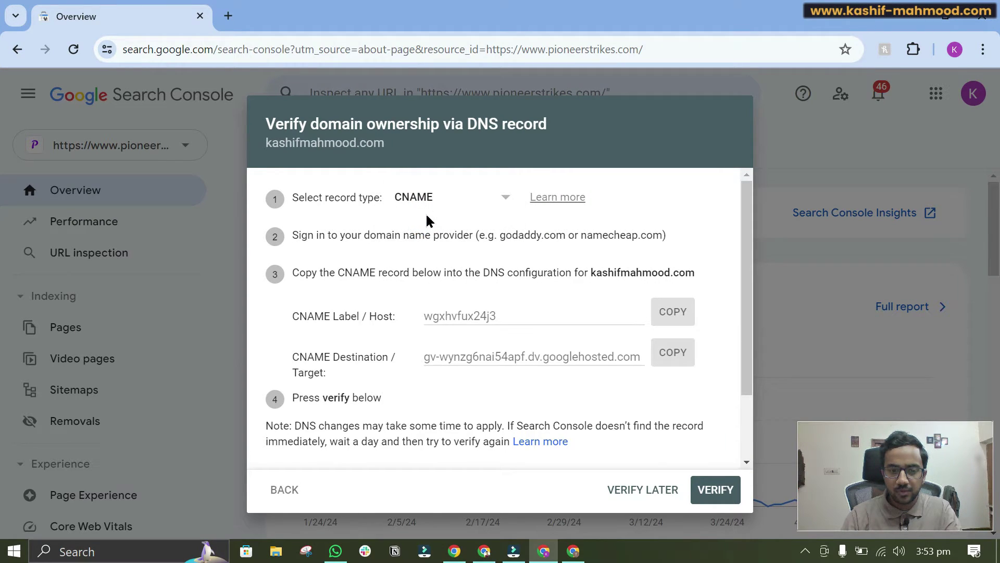
left_click(425, 200)
left_click(427, 197)
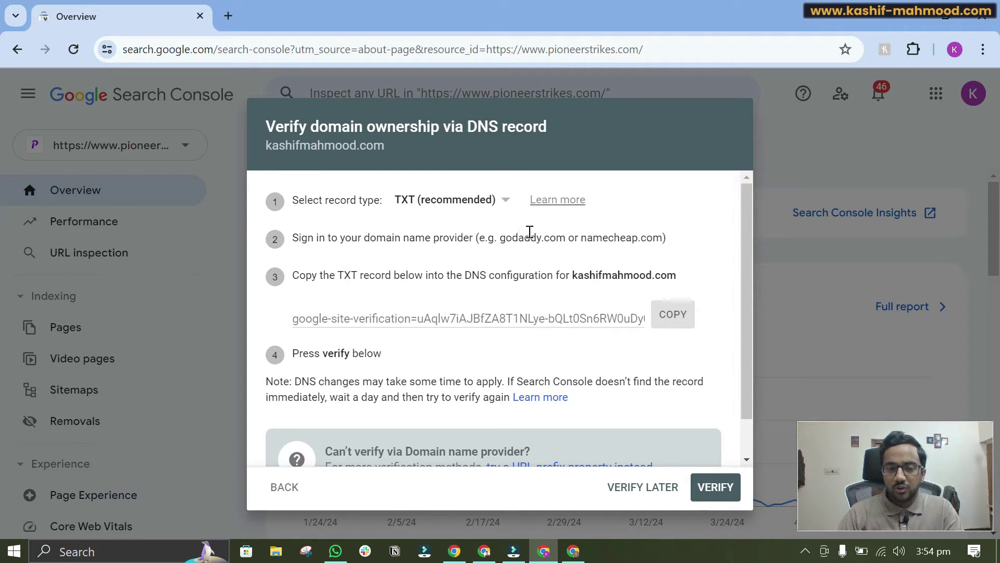
Step: In a new tab, go to namecheap.com and open the account Dashboard
left_click(229, 16)
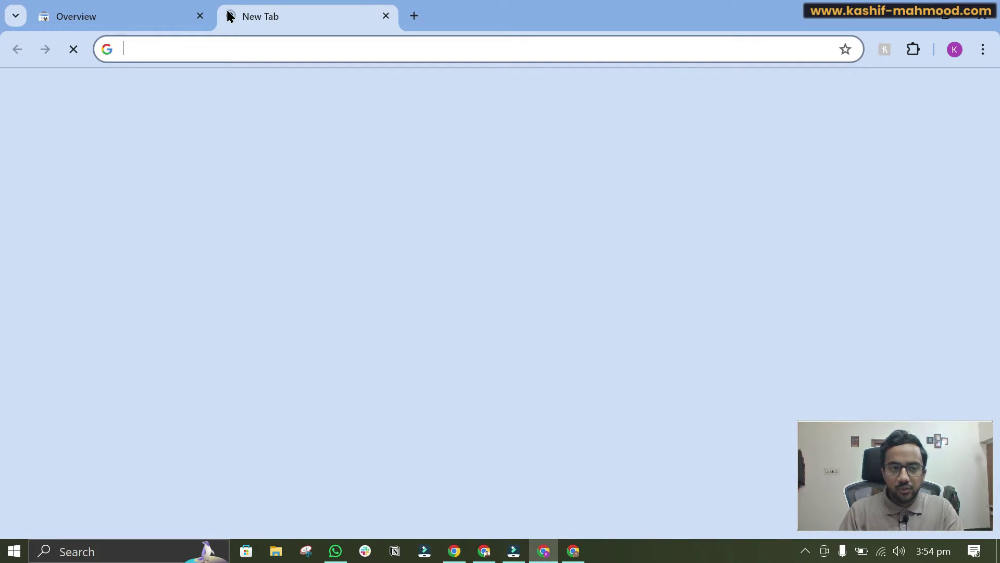
type("nam")
key("Return")
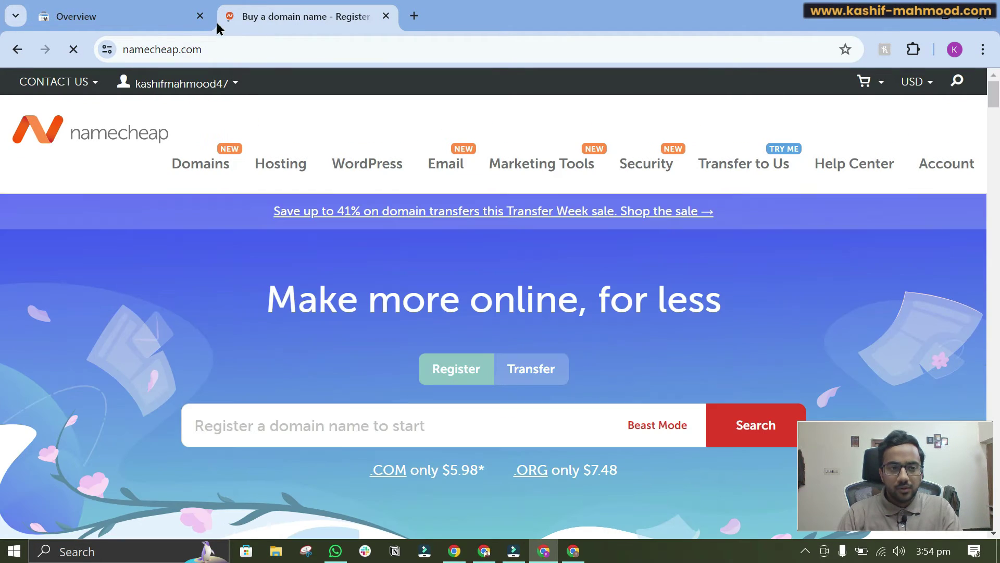
mouse_move(180, 83)
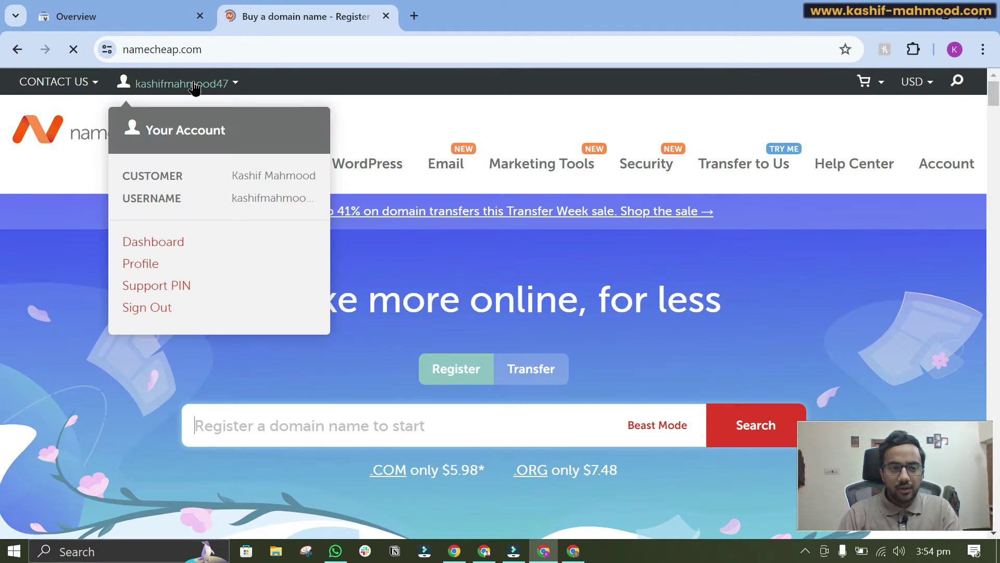
left_click(154, 245)
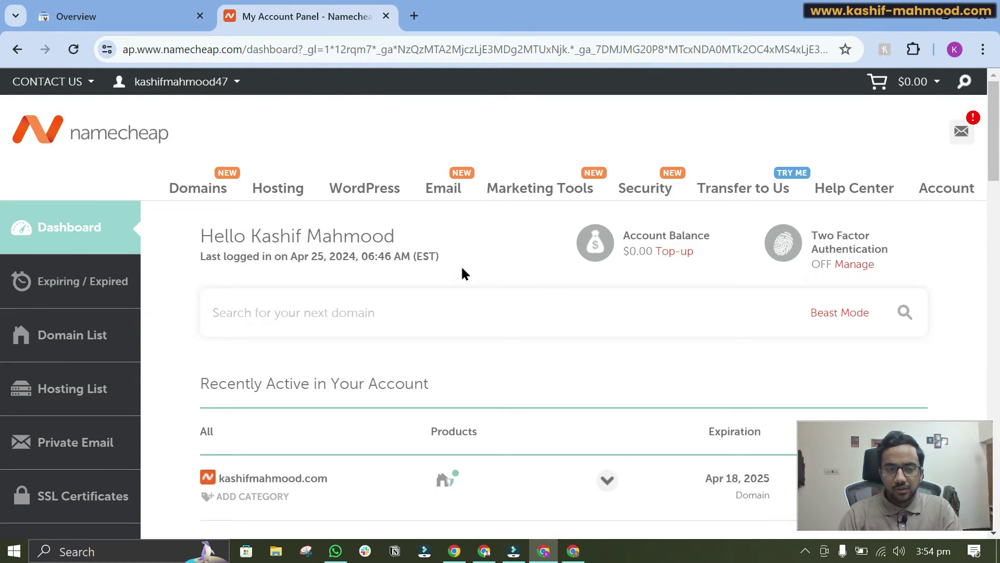
Step: Open the management page for kashifmahmood.com from the dashboard's domain list
scroll(462, 269, "down", 7)
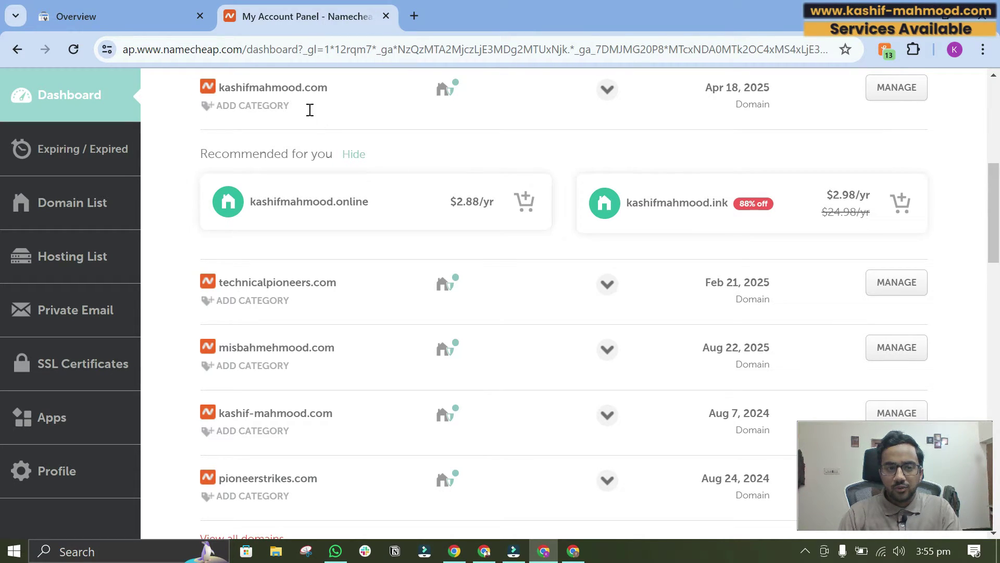
double_click(283, 87)
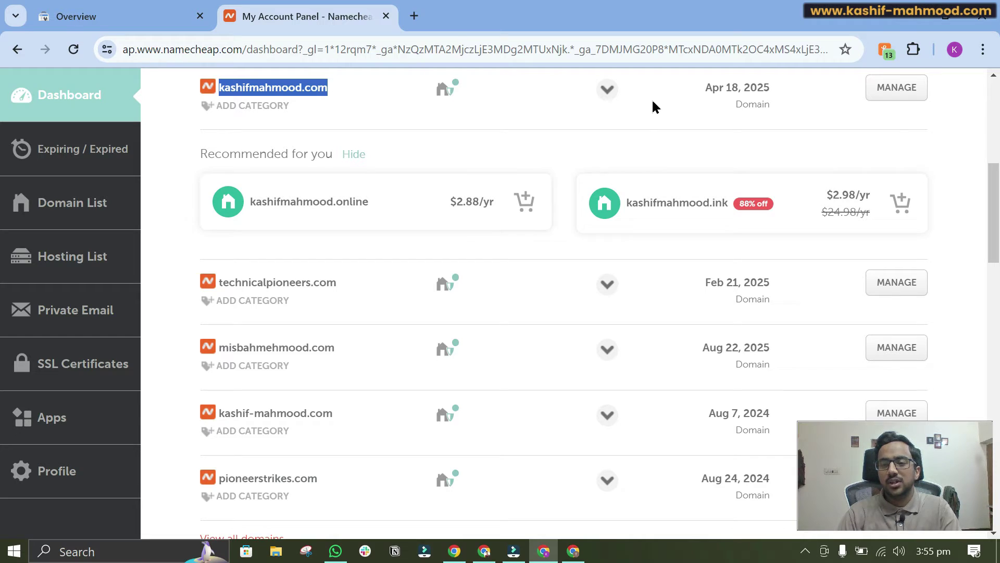
left_click(897, 90)
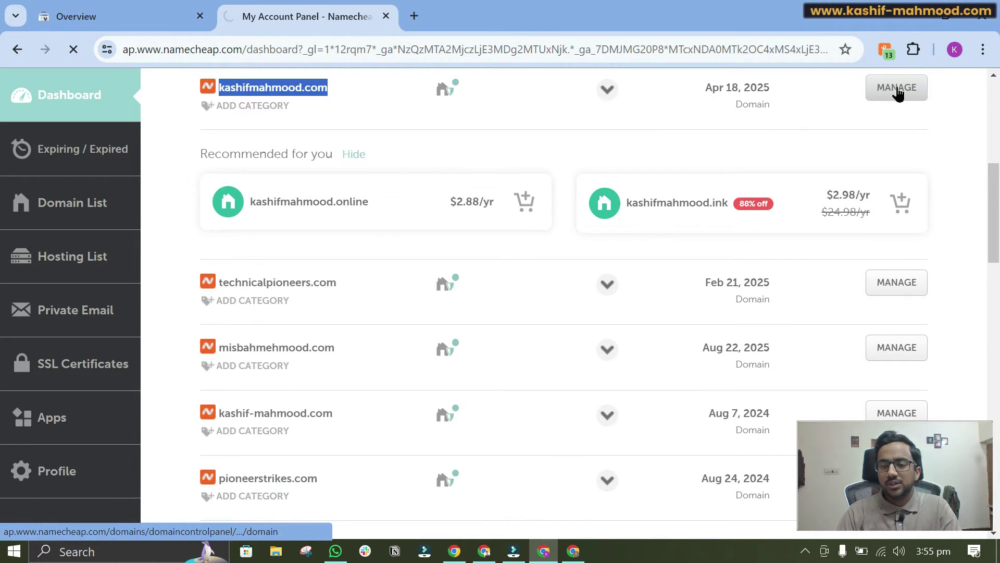
scroll(748, 278, "down", 1)
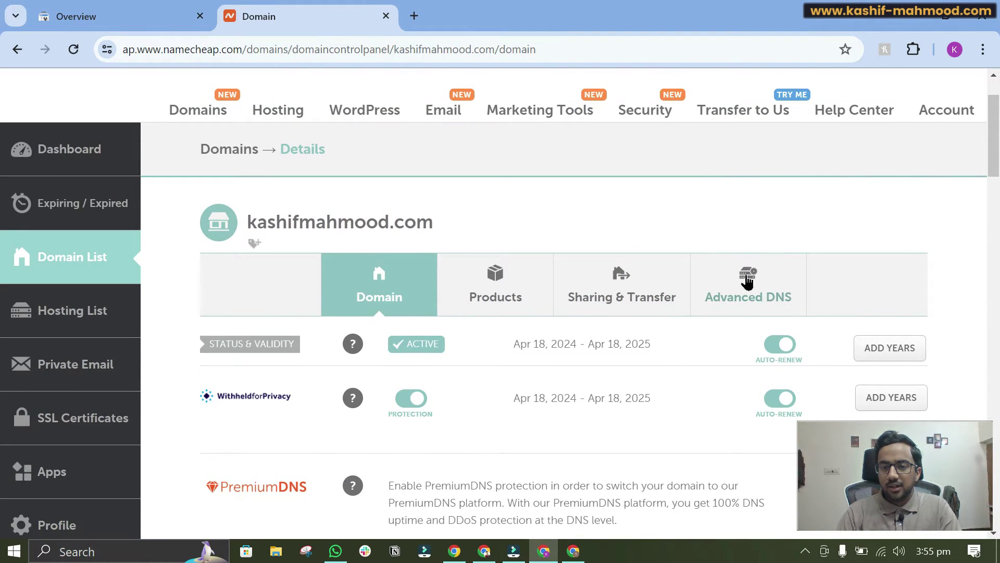
Step: After checking Advanced DNS, change kashifmahmood.com's nameservers from Custom DNS to Namecheap BasicDNS and confirm
left_click(747, 279)
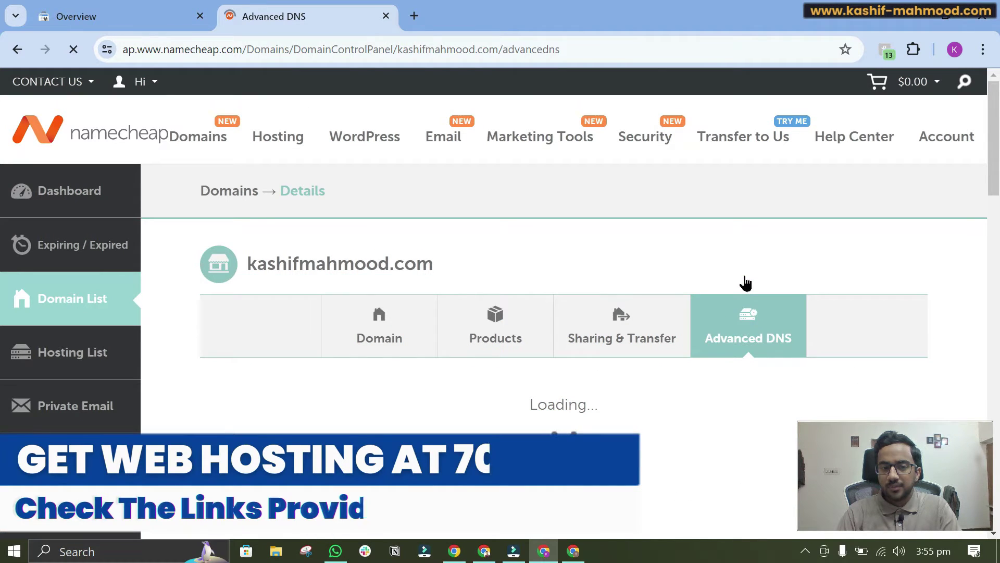
scroll(744, 281, "down", 4)
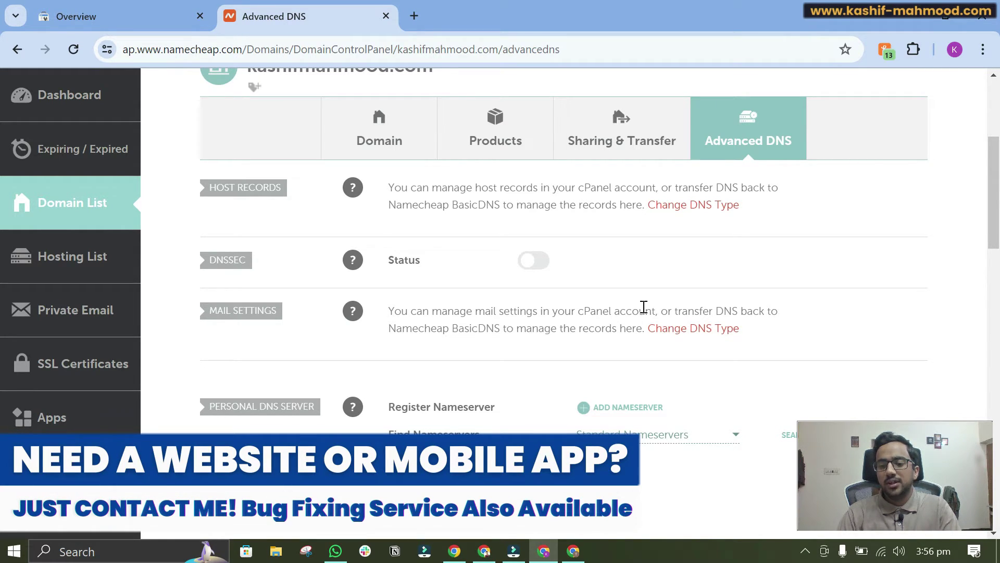
left_click(378, 144)
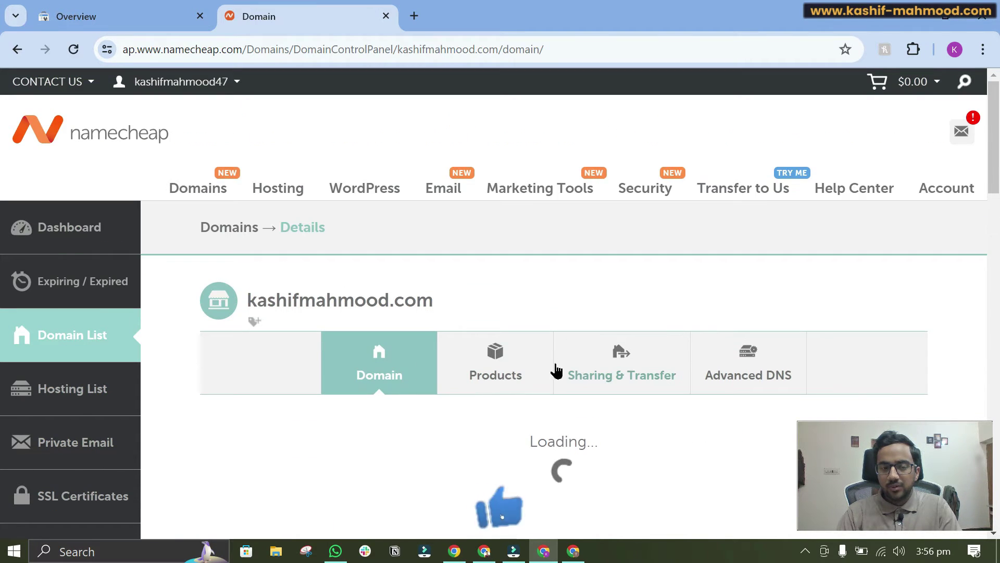
scroll(556, 364, "down", 5)
scroll(557, 356, "down", 2)
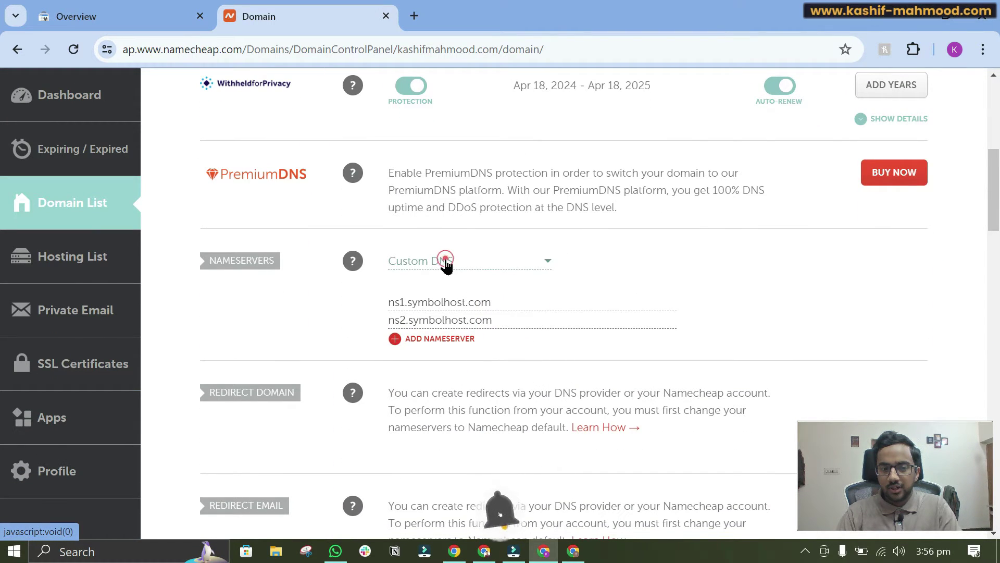
left_click(446, 262)
left_click(474, 285)
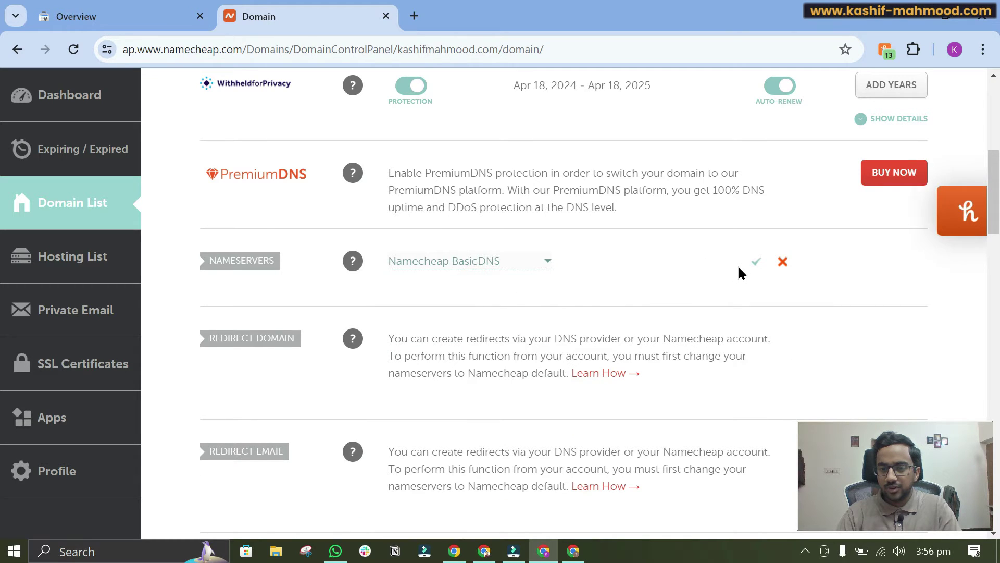
left_click(752, 264)
scroll(452, 269, "up", 2)
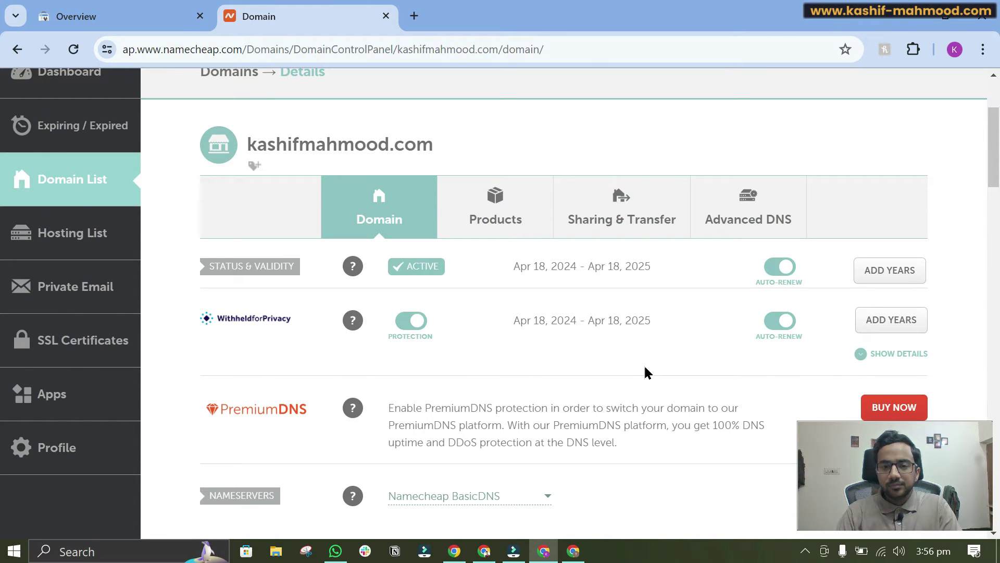
scroll(642, 367, "down", 2)
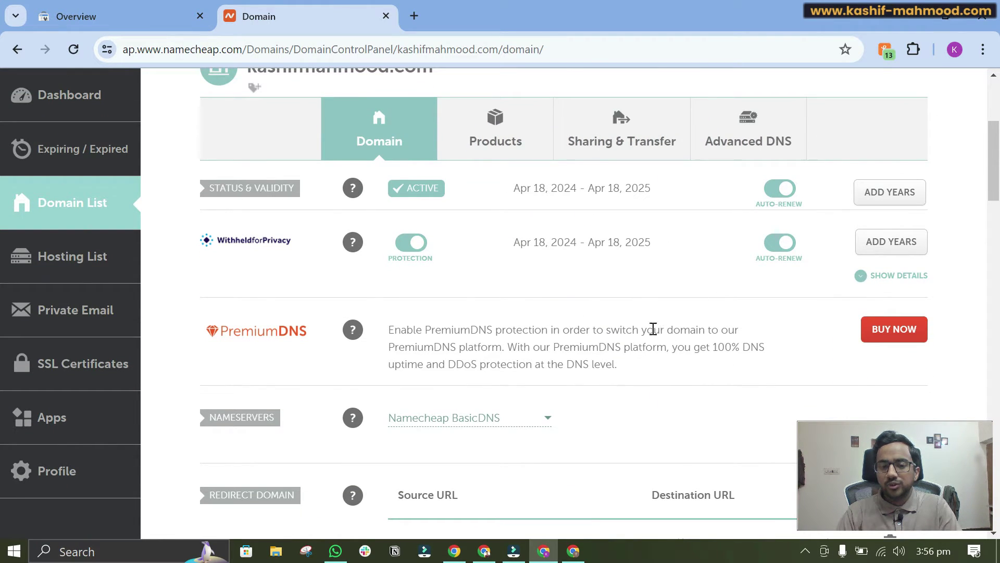
Step: Open Advanced DNS for kashifmahmood.com and add a new host record row
left_click(735, 139)
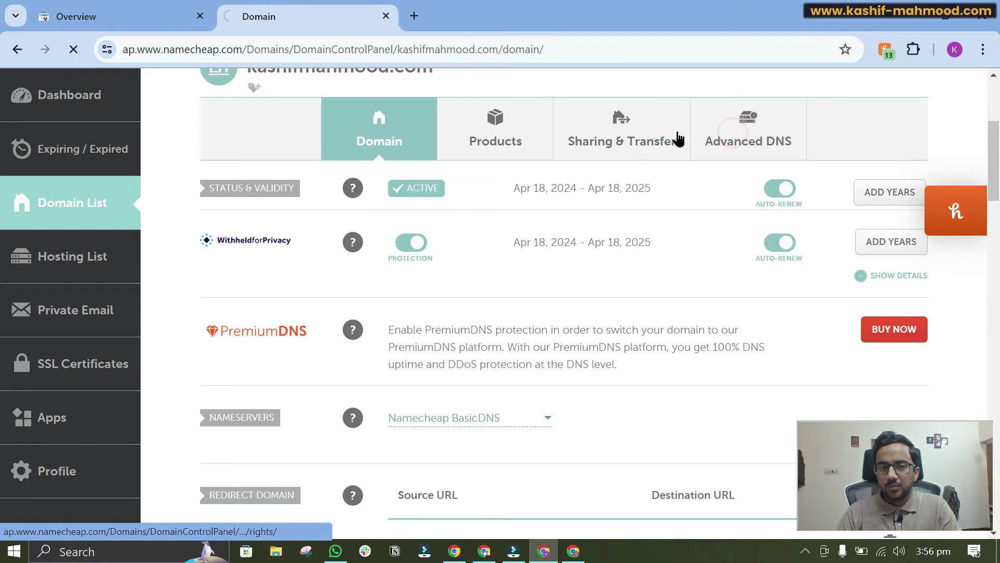
scroll(455, 250, "down", 4)
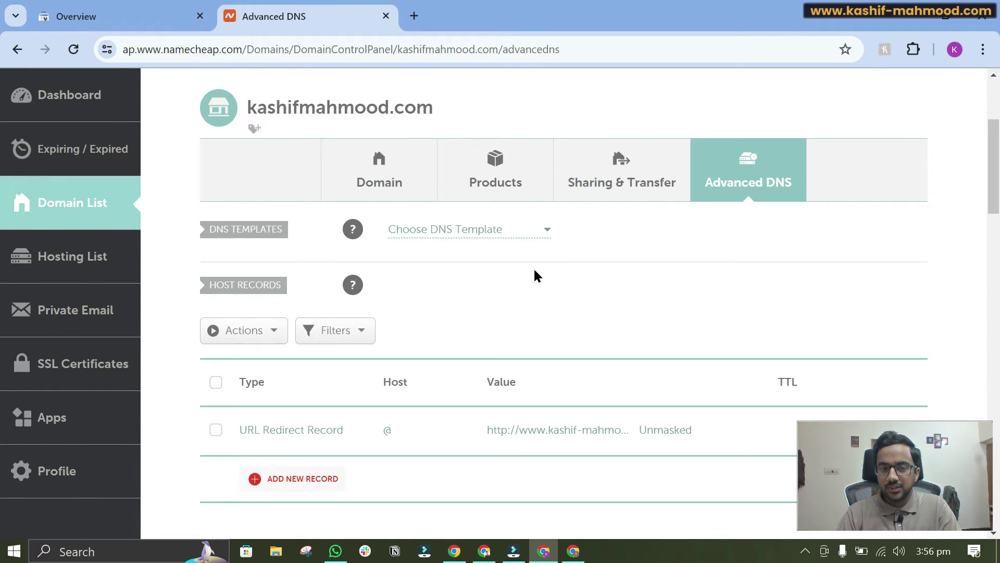
scroll(537, 275, "down", 3)
scroll(650, 199, "up", 3)
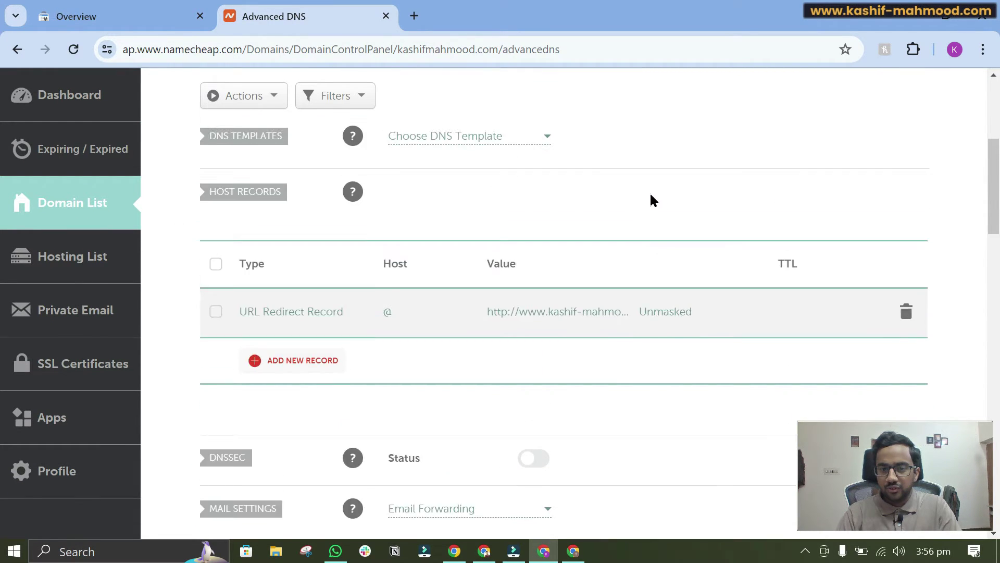
scroll(458, 304, "up", 2)
scroll(432, 297, "down", 3)
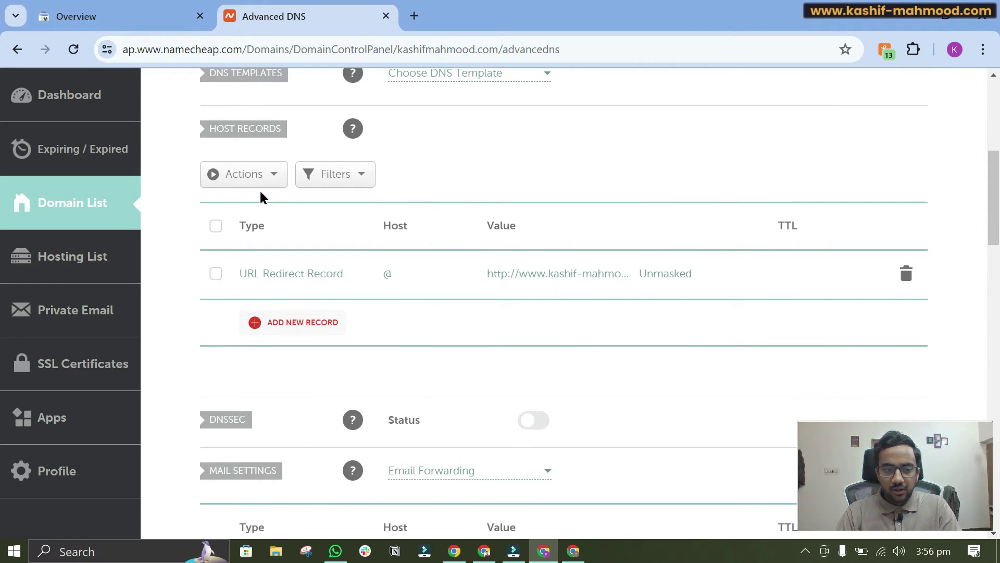
left_click_drag(208, 128, 283, 129)
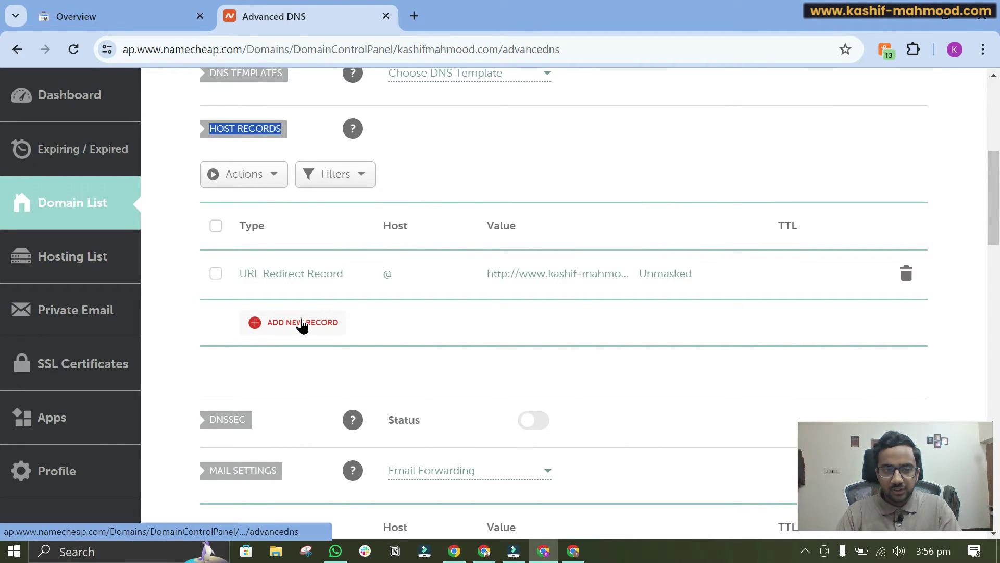
left_click(300, 323)
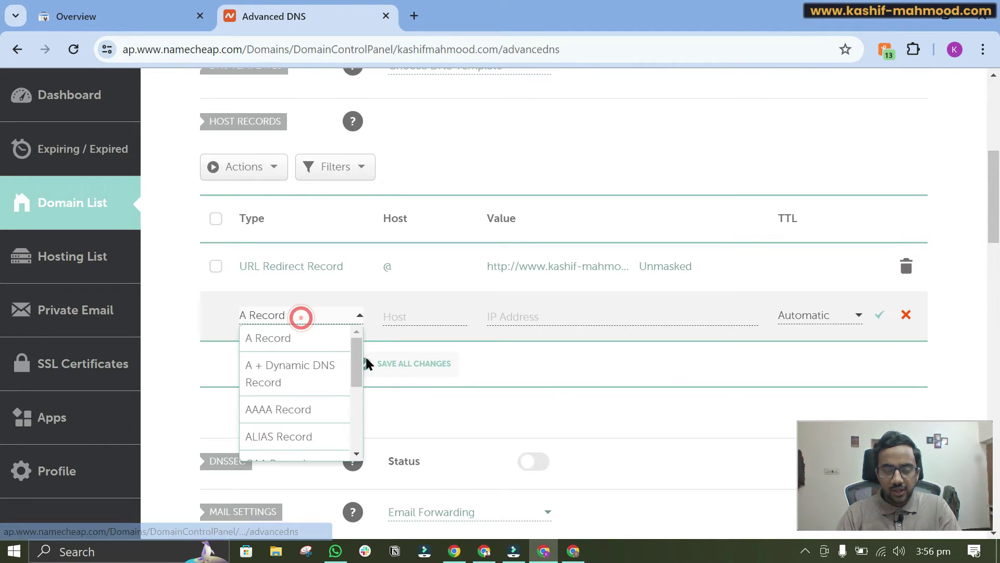
Step: Make the new row a TXT Record holding the copied google-site-verification string
left_click(124, 12)
left_click(405, 311)
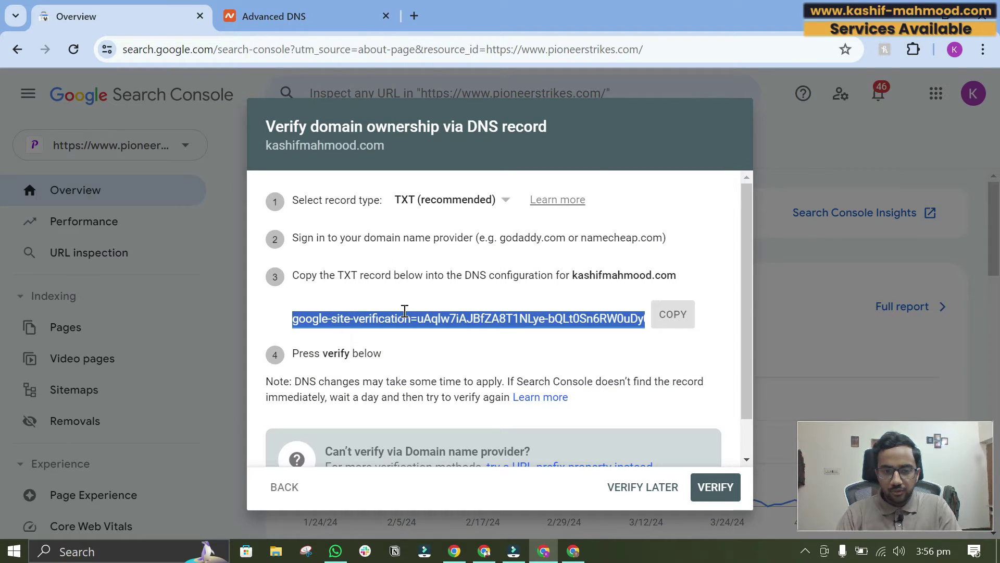
left_click(308, 13)
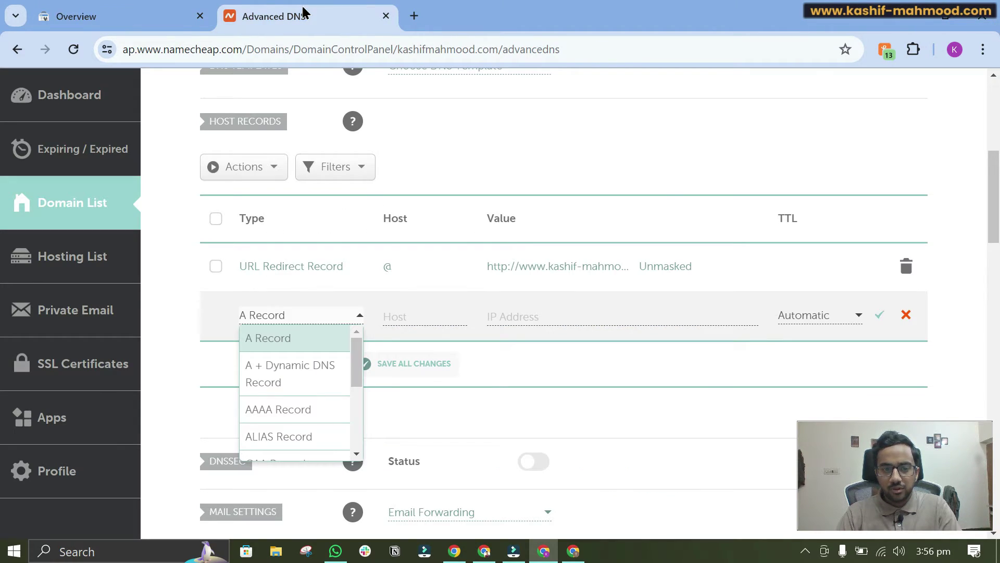
scroll(307, 396, "down", 5)
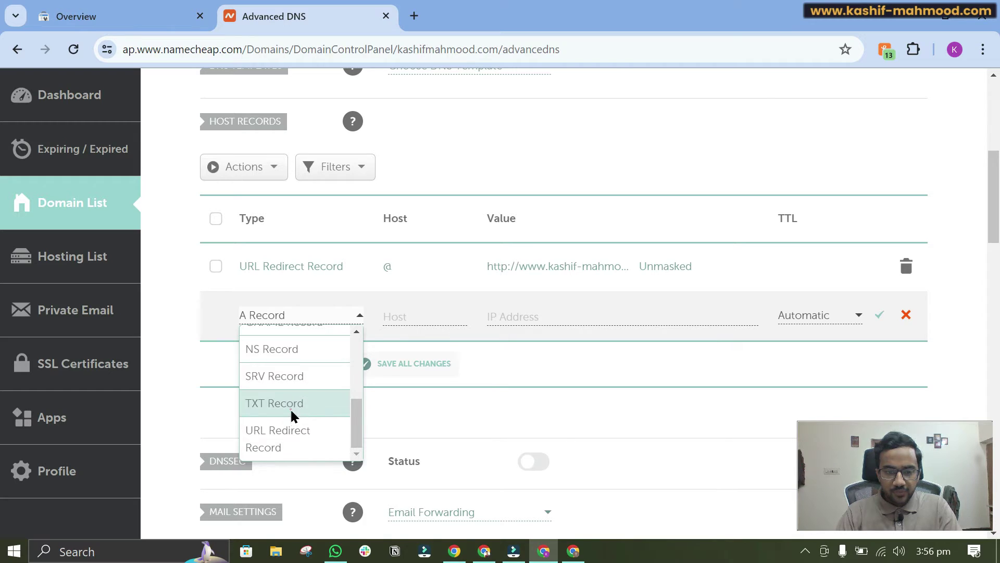
left_click(290, 409)
left_click(539, 313)
key("ctrl+v")
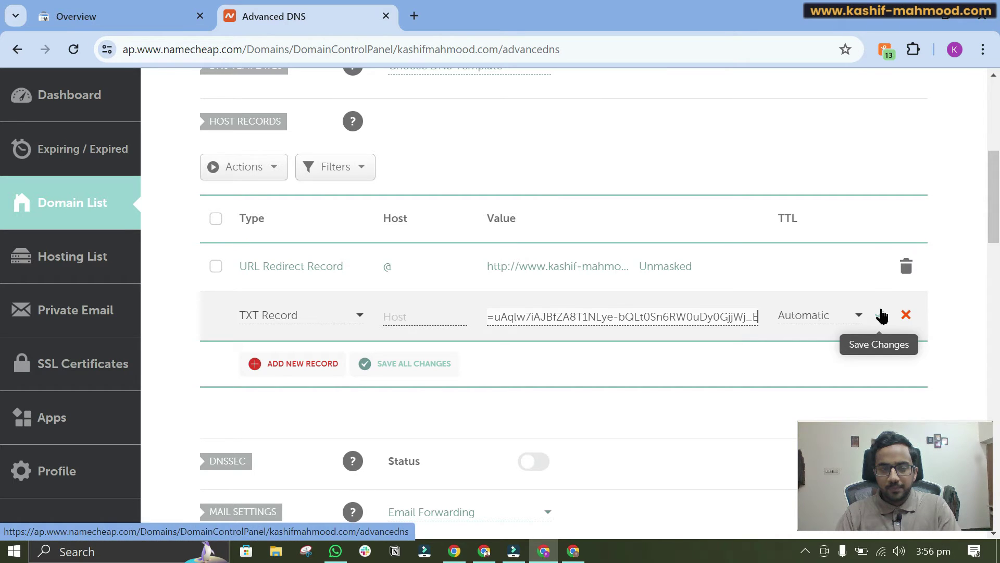
Step: Switch Search Console to the CNAME method and paste its CNAME label into the record's Host
left_click(117, 16)
left_click(451, 204)
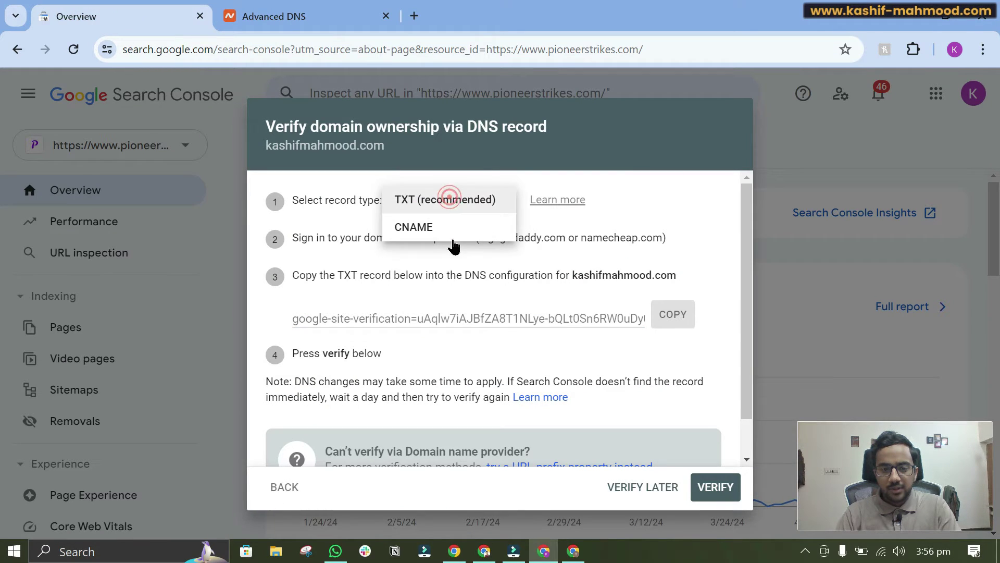
left_click(440, 227)
left_click(464, 313)
key("ctrl+c")
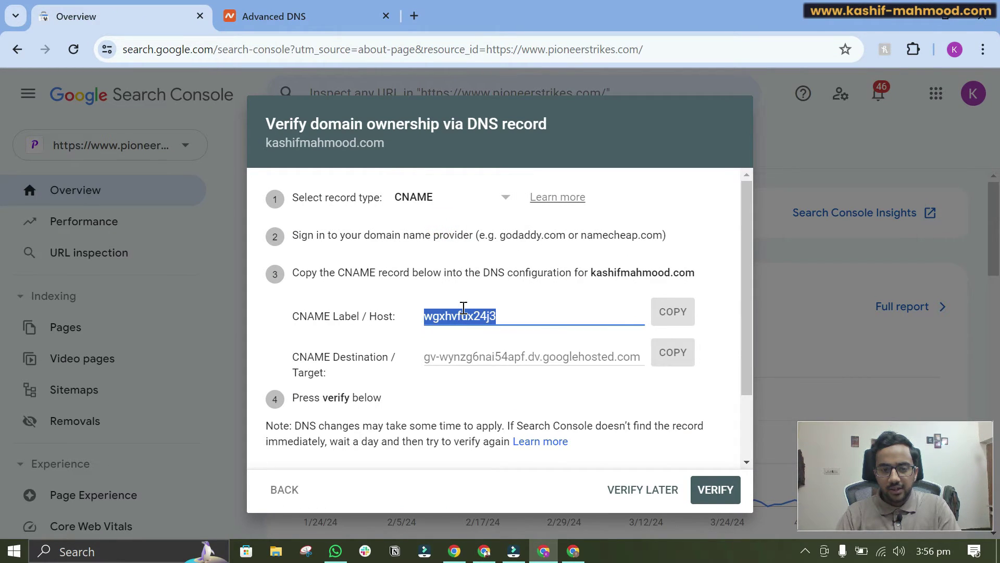
left_click(259, 10)
left_click(417, 307)
key("ctrl+v")
left_click(323, 314)
Step: Change the record type to CNAME Record and replace its value with gv-wynzg6nai54apf.dv.googlehosted.com
scroll(296, 369, "down", 3)
scroll(294, 368, "up", 3)
left_click(295, 392)
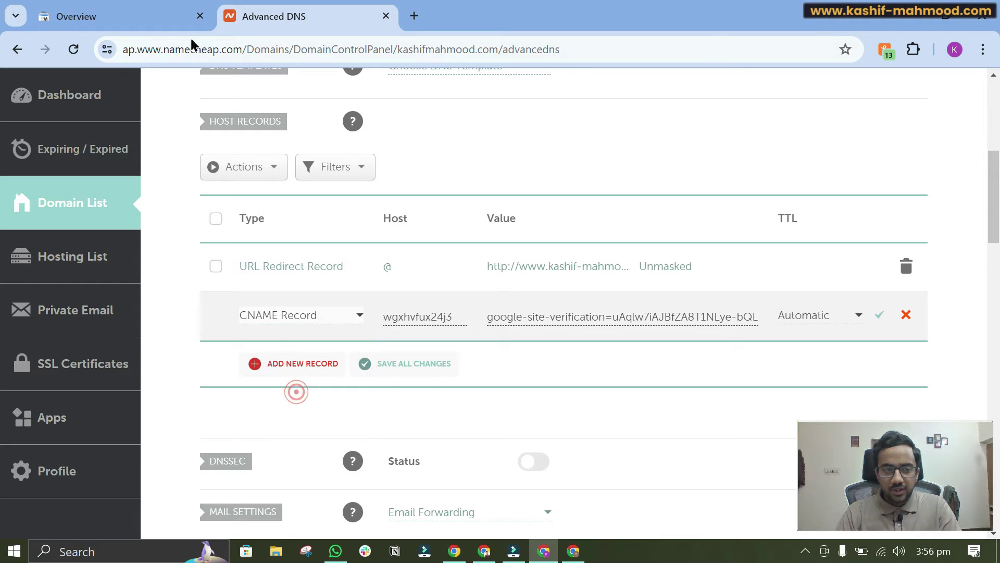
left_click(125, 16)
left_click(525, 356)
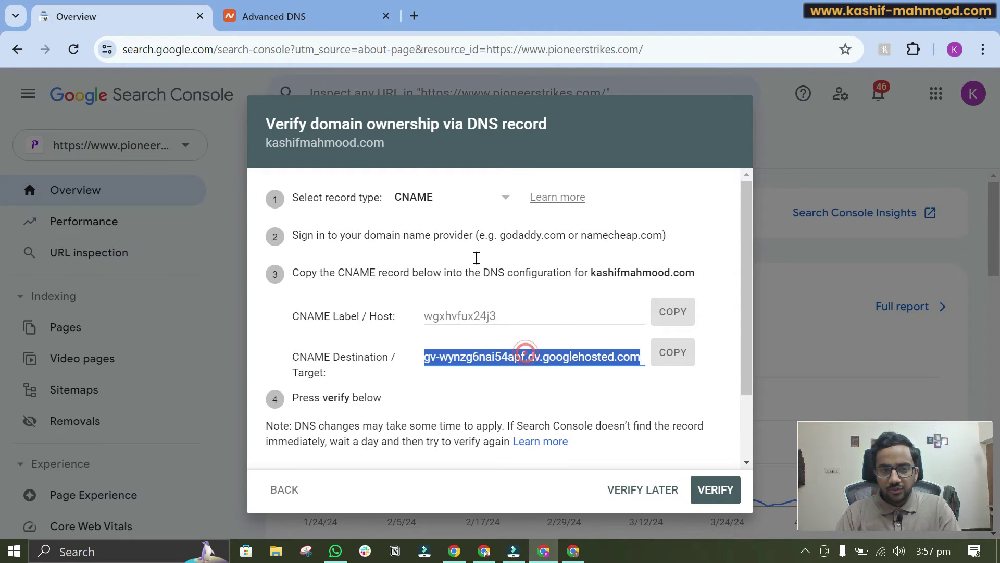
left_click(308, 18)
left_click(638, 313)
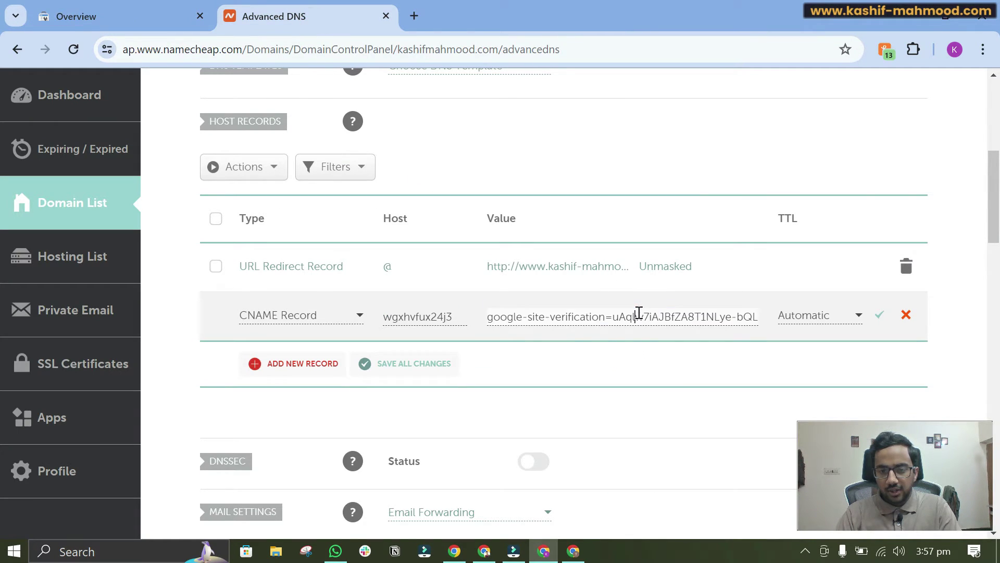
key("ctrl+a")
type("gv-wynzg6nai54apf.dv.googlehosted.com")
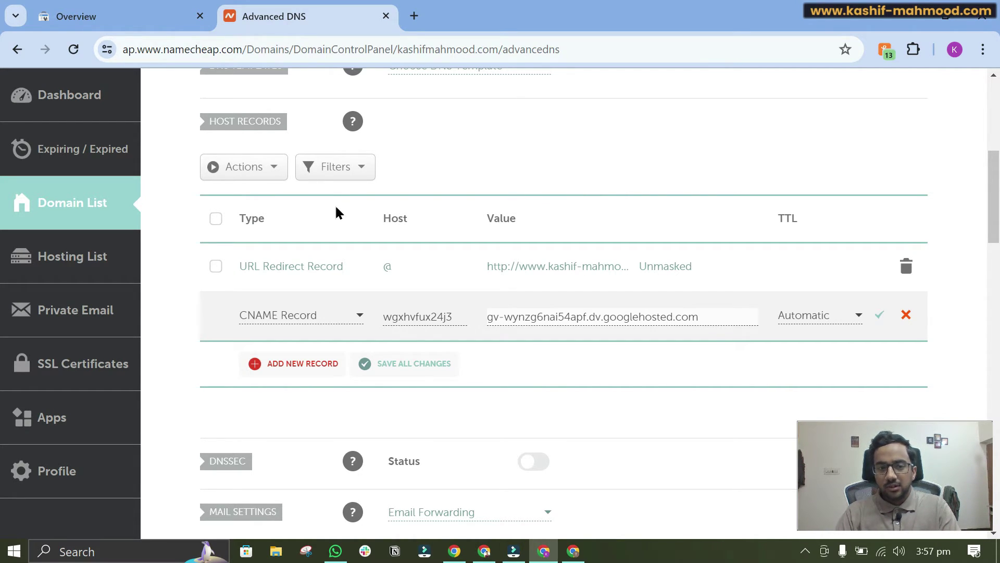
scroll(339, 219, "up", 3)
Step: Switch kashifmahmood.com back to Custom DNS with ns1.symbolhost.com and ns2.symbolhost.com, then save
left_click(380, 172)
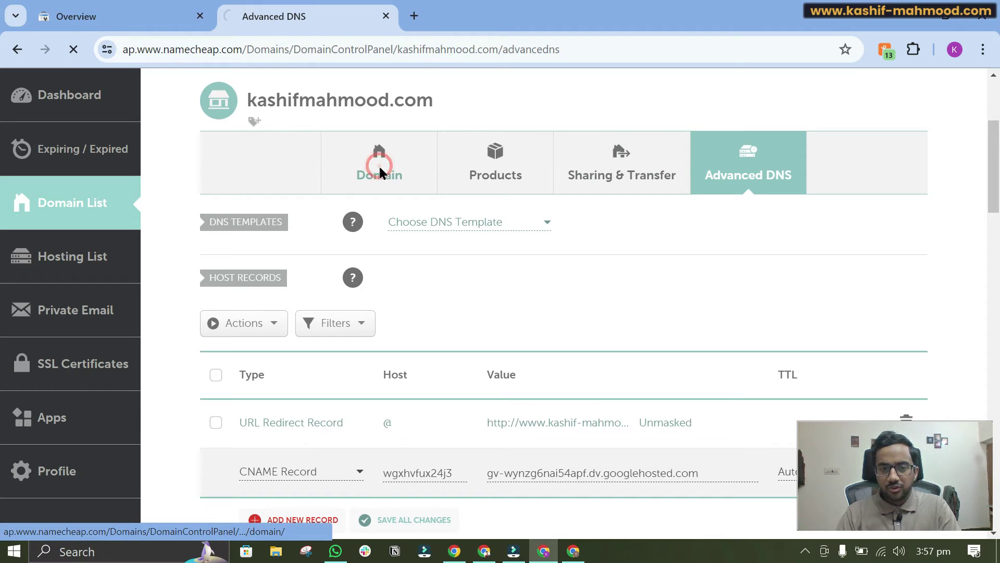
scroll(583, 263, "down", 3)
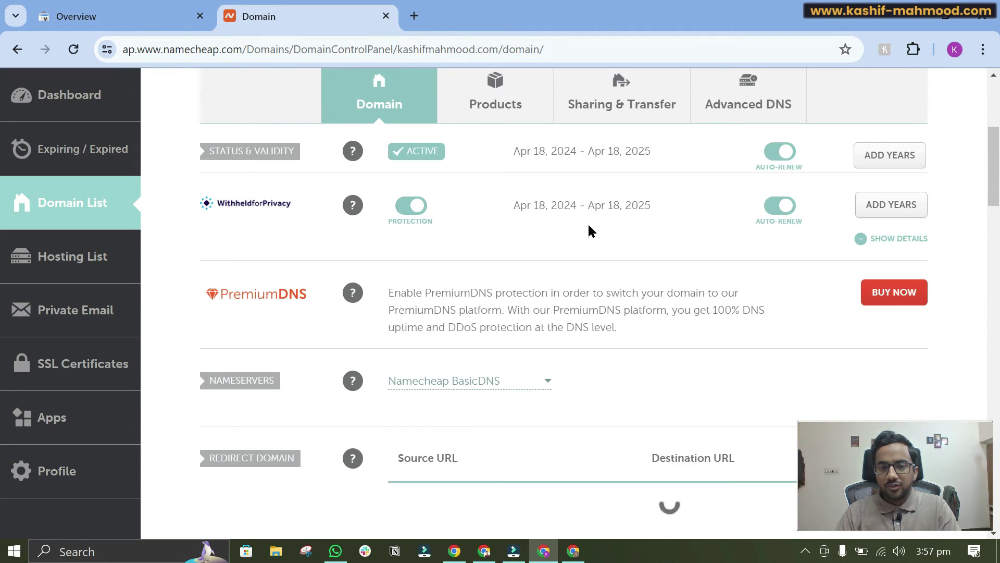
scroll(588, 241, "down", 3)
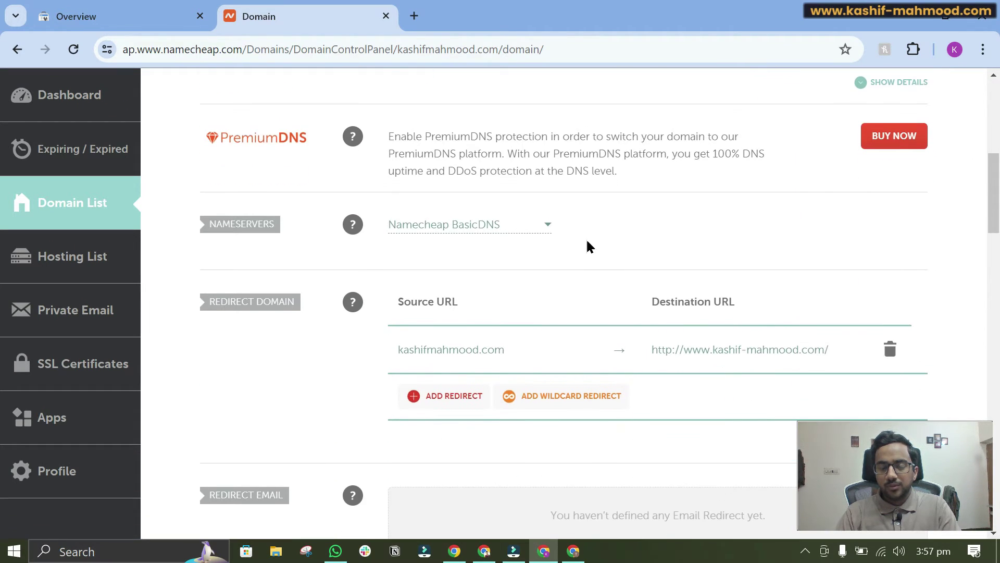
left_click(461, 226)
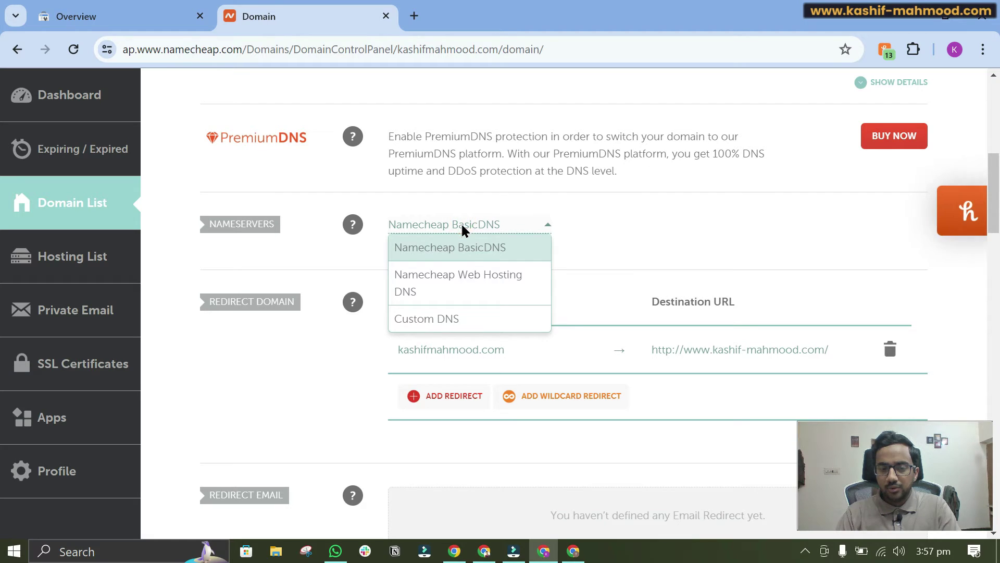
left_click(420, 319)
left_click(479, 265)
type("ns1.symbolhost.com")
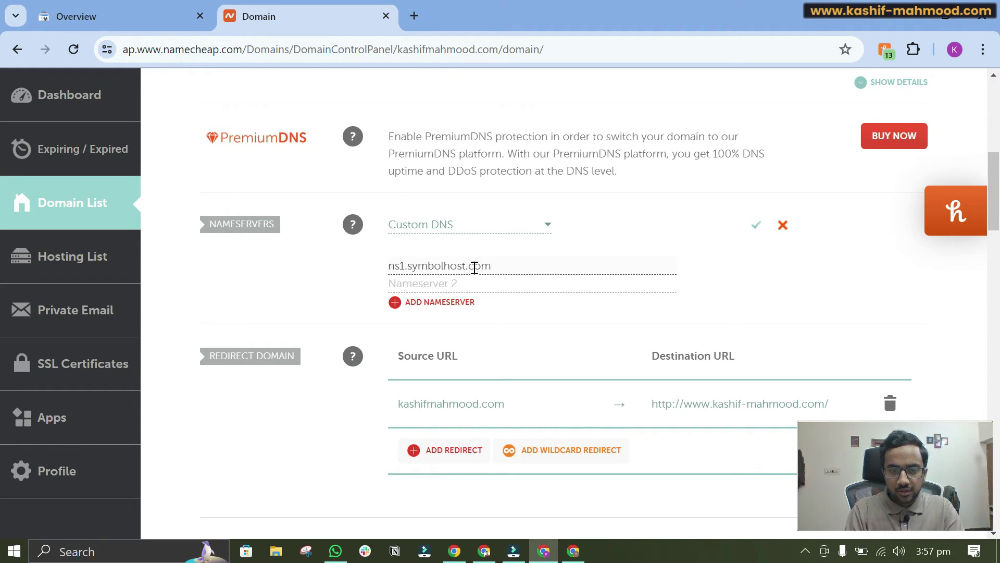
left_click(476, 285)
type("ns1.symbolhost.com")
key("BackSpace")
type("2")
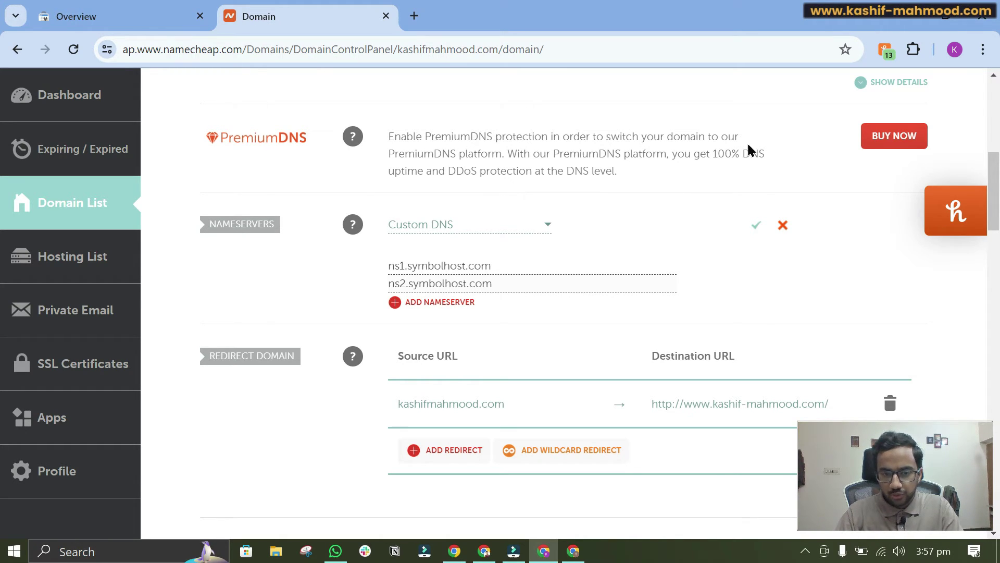
left_click(756, 225)
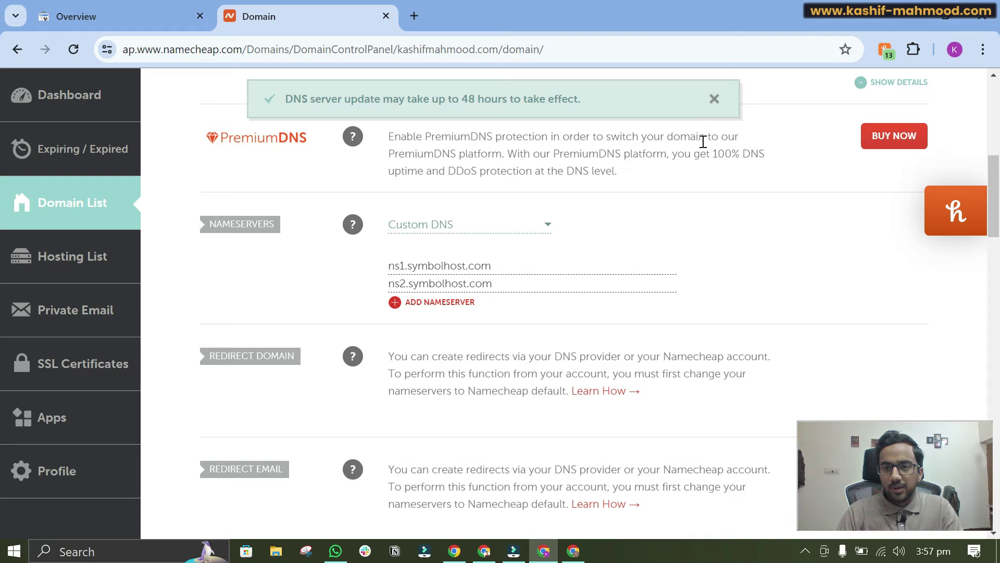
Step: In the Symbol Host client area, open the pioneerstrikes.com hosting details and log in to cPanel
key("alt+Tab")
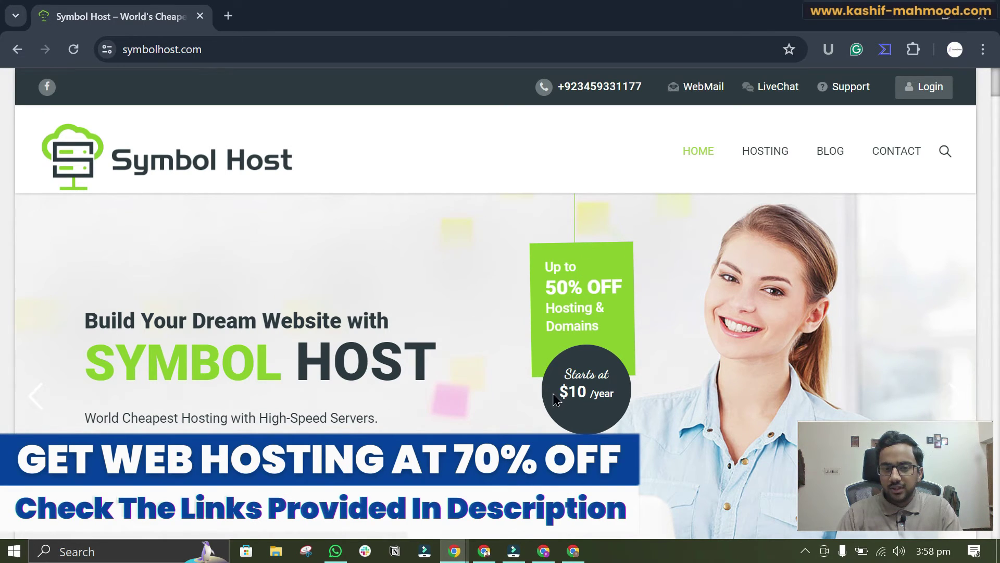
left_click(918, 93)
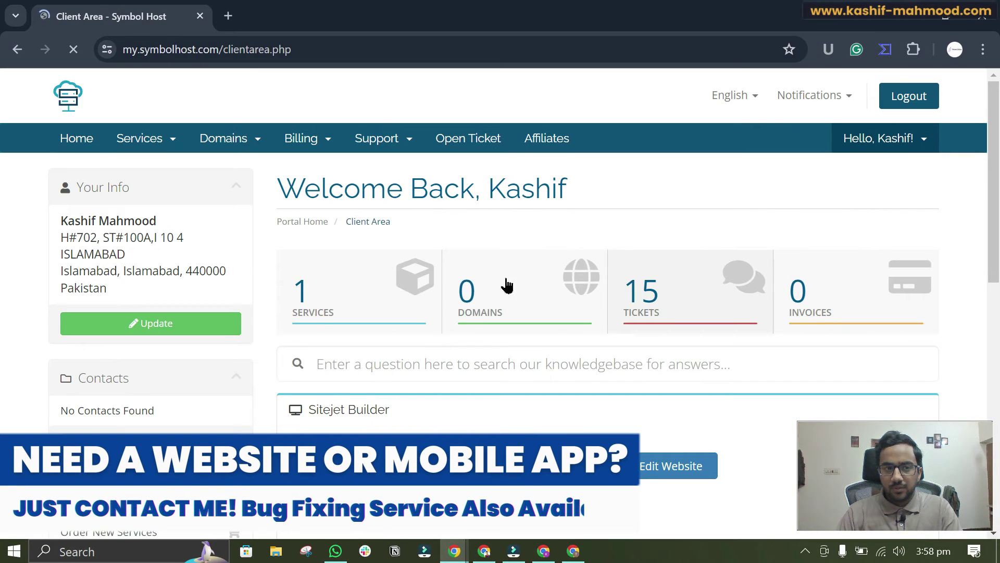
scroll(542, 283, "down", 7)
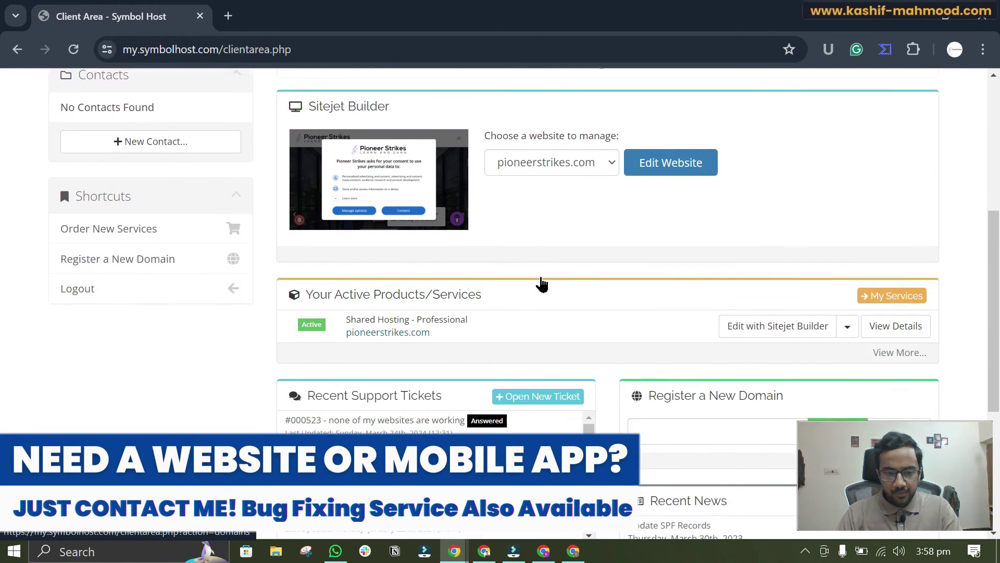
left_click(896, 238)
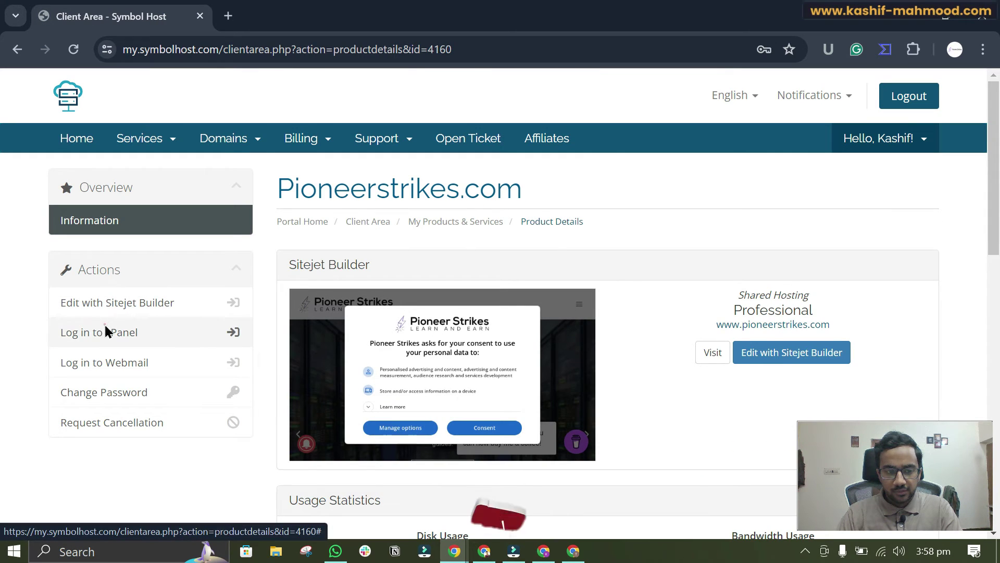
left_click(99, 332)
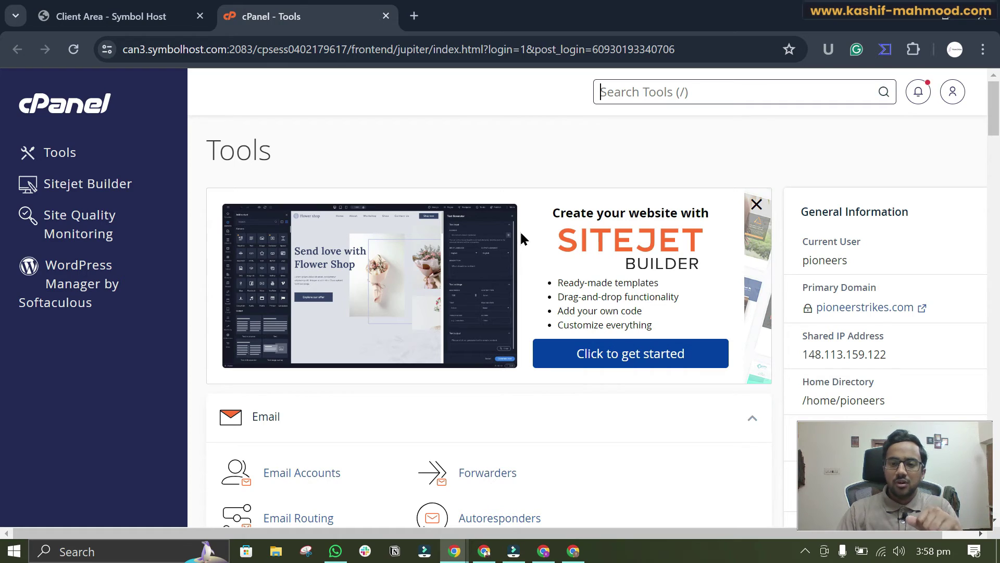
Step: Search cPanel tools for 'dns', open Zone Editor, and start a CNAME record for kashifmahmood.com
left_click(630, 83)
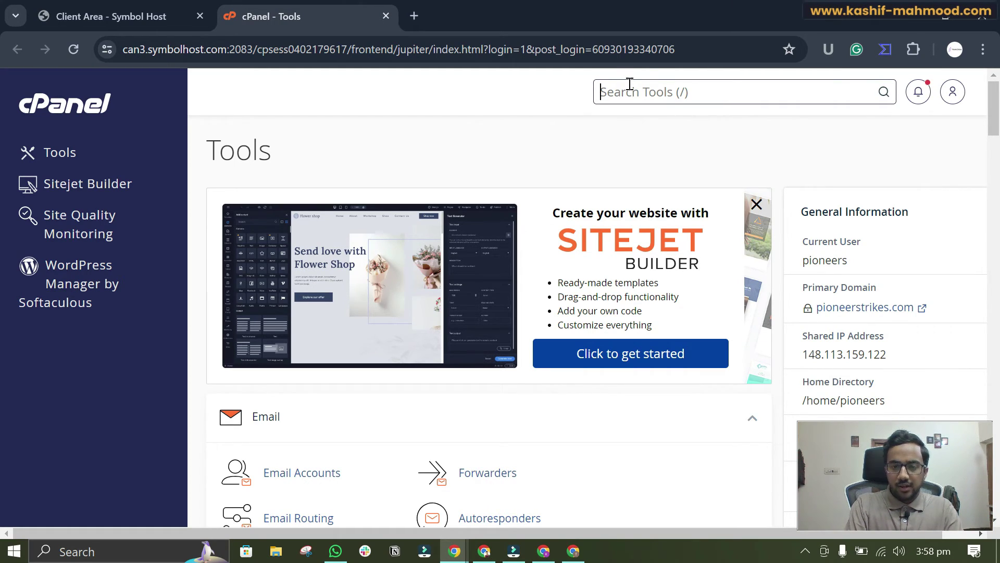
type("dns")
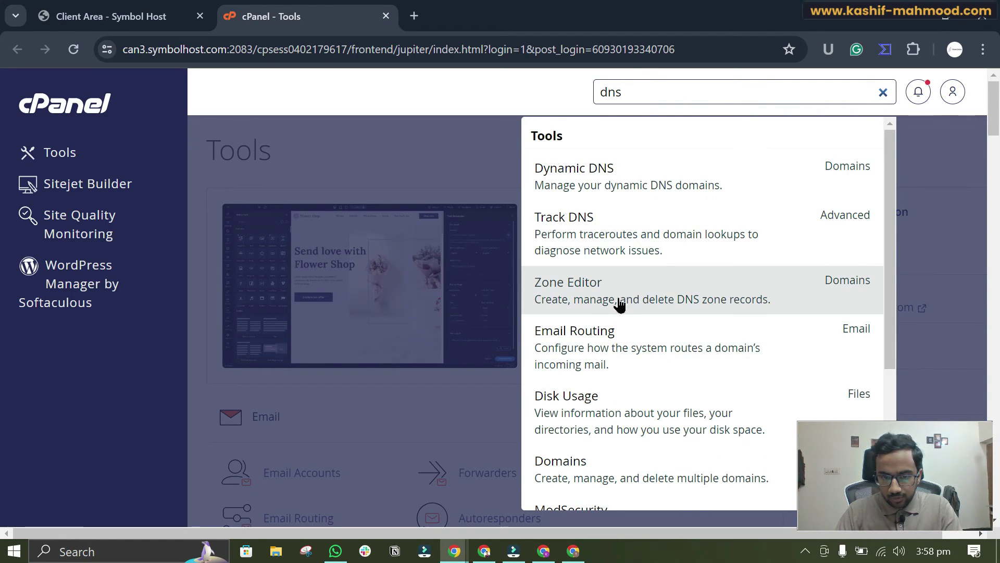
left_click(599, 292)
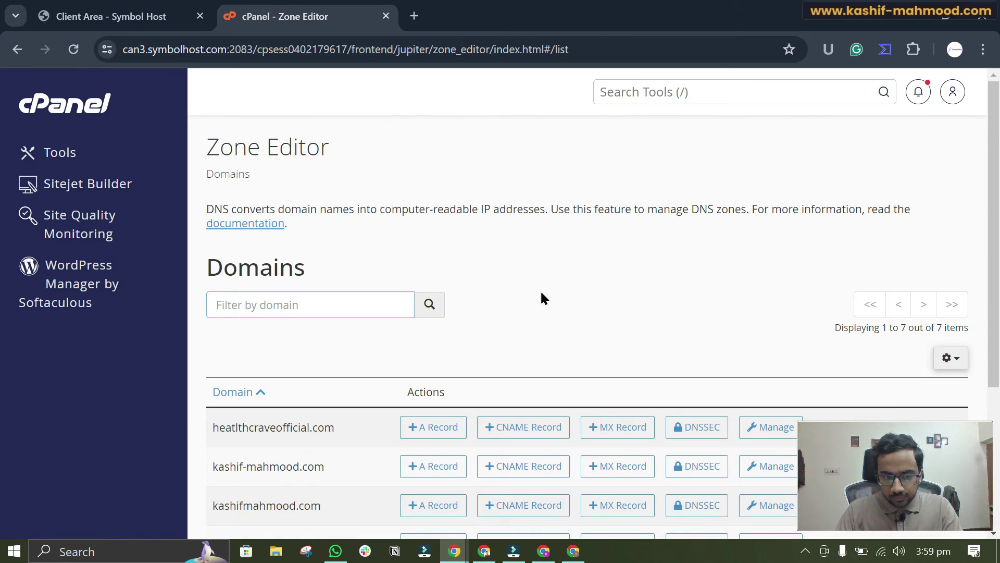
scroll(540, 292, "down", 4)
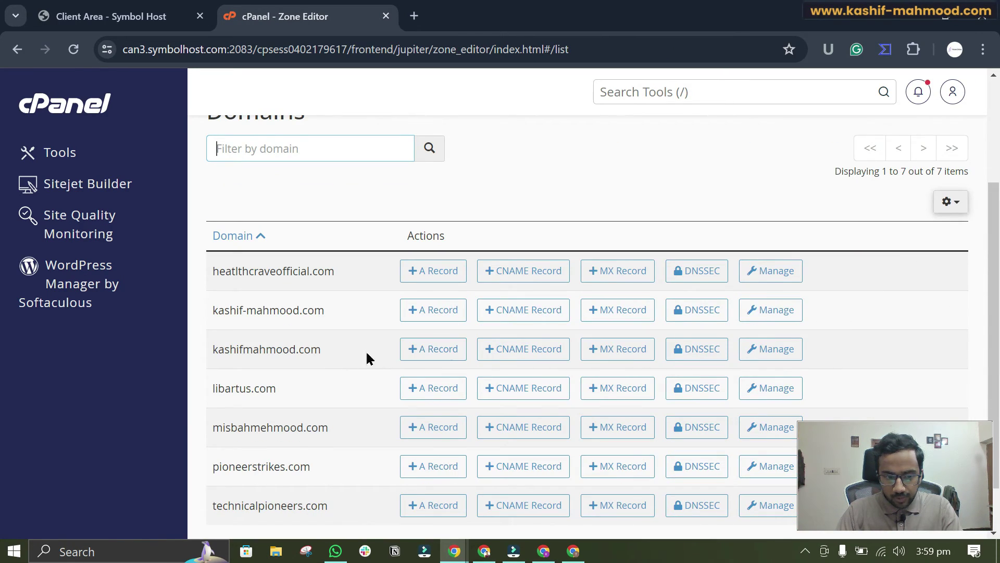
left_click_drag(209, 349, 353, 357)
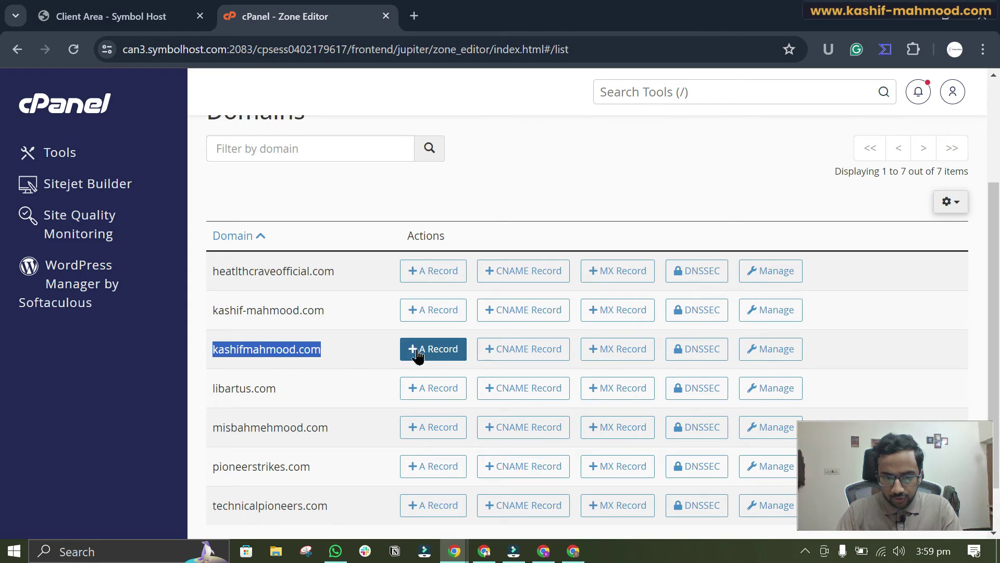
left_click(522, 355)
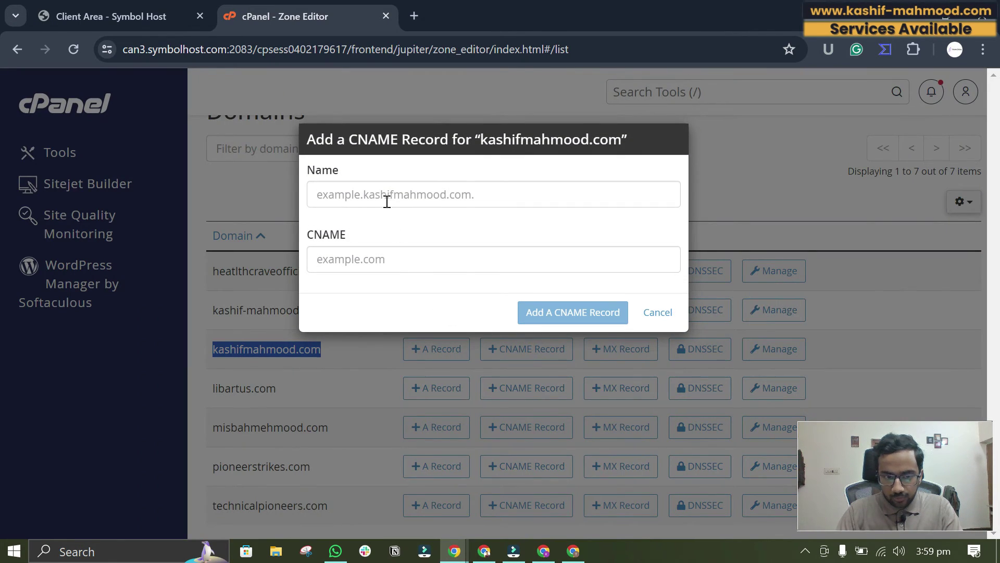
Step: Paste Search Console's CNAME host wgxhvfux24j3 into the cPanel record's Name field
left_click(543, 550)
left_click(117, 16)
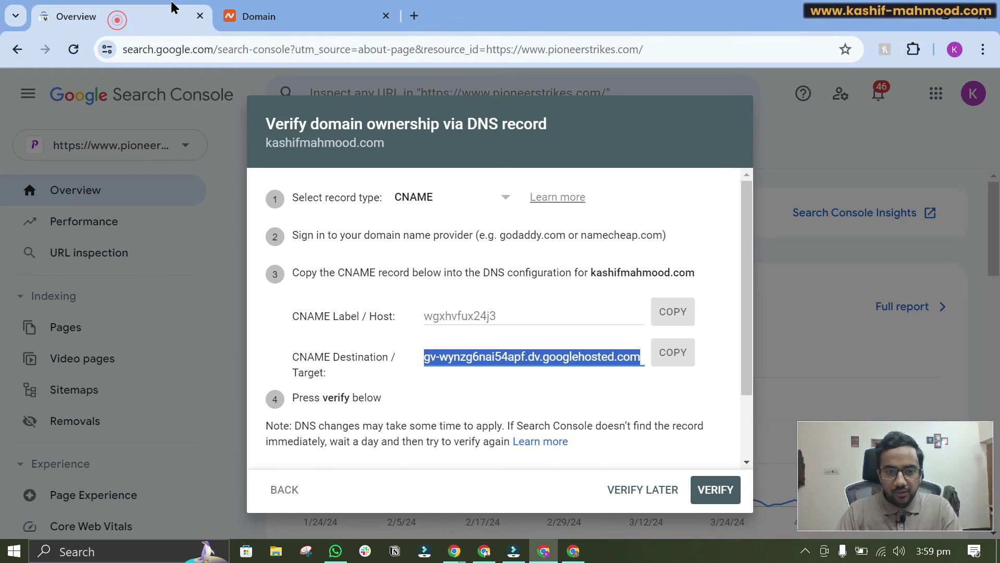
left_click(479, 312)
key("ctrl+c")
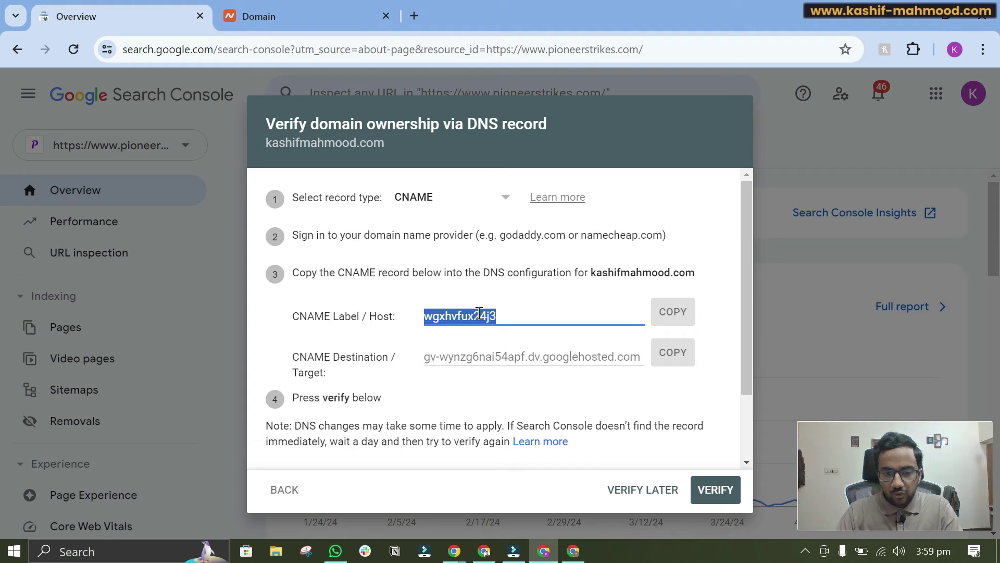
left_click(937, 13)
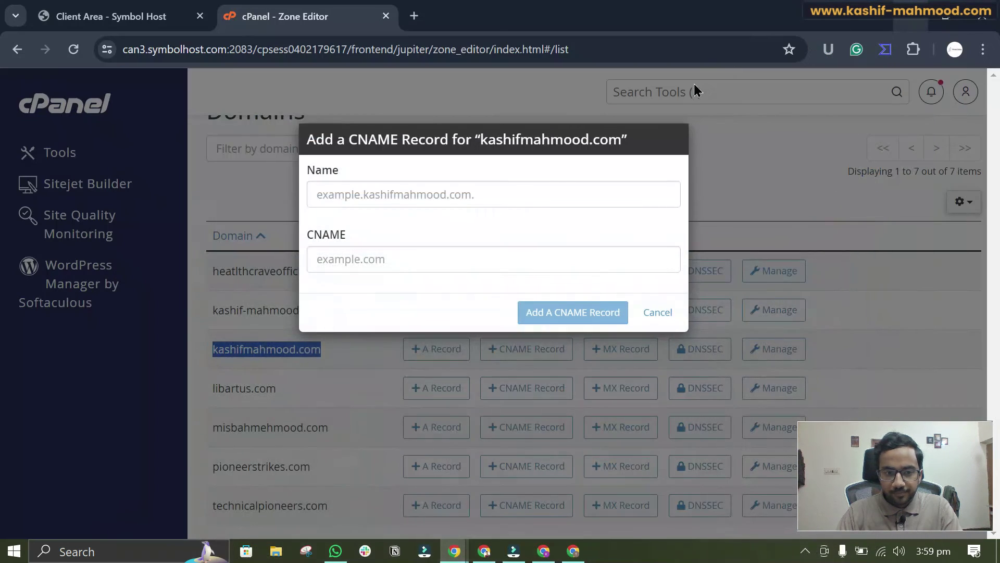
left_click(373, 197)
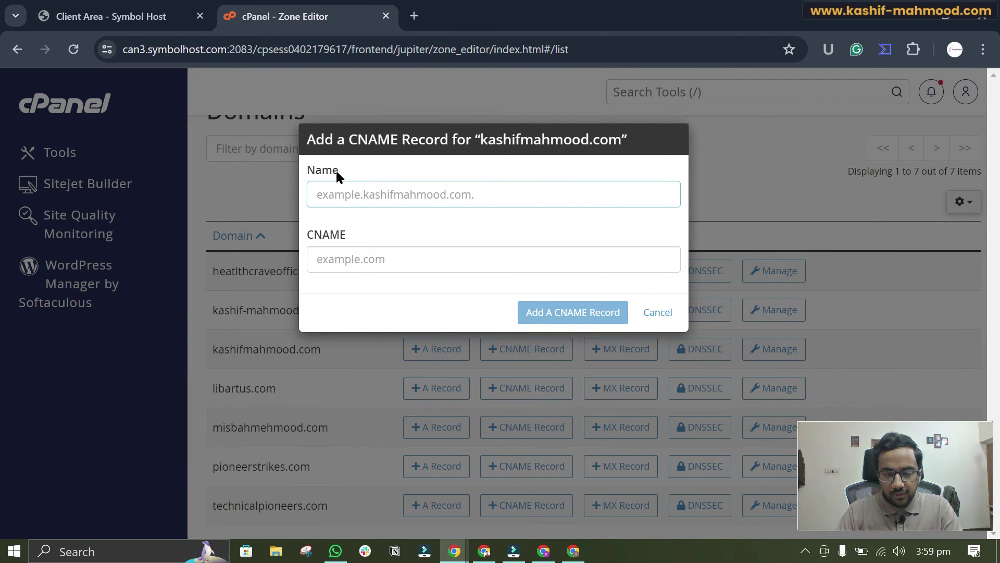
key("ctrl+v")
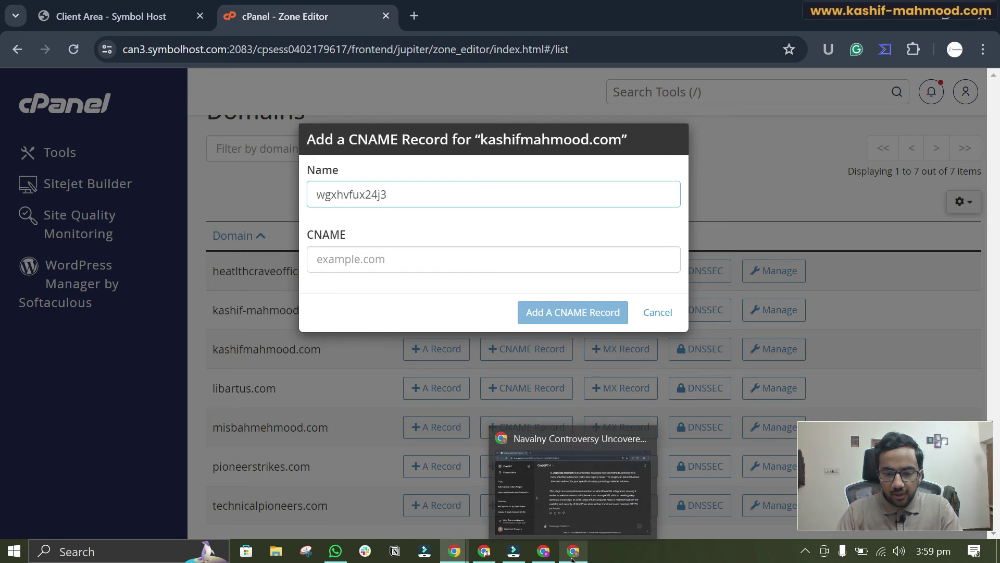
Step: Fill the CNAME target gv-wynzg6nai54apf.dv.googlehosted.com and add the record
left_click(546, 553)
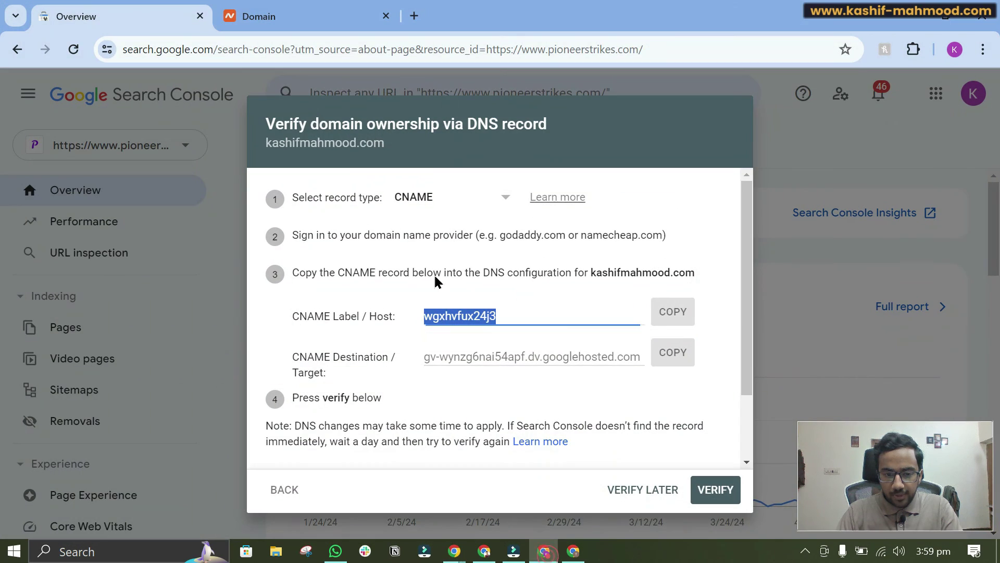
left_click(453, 359)
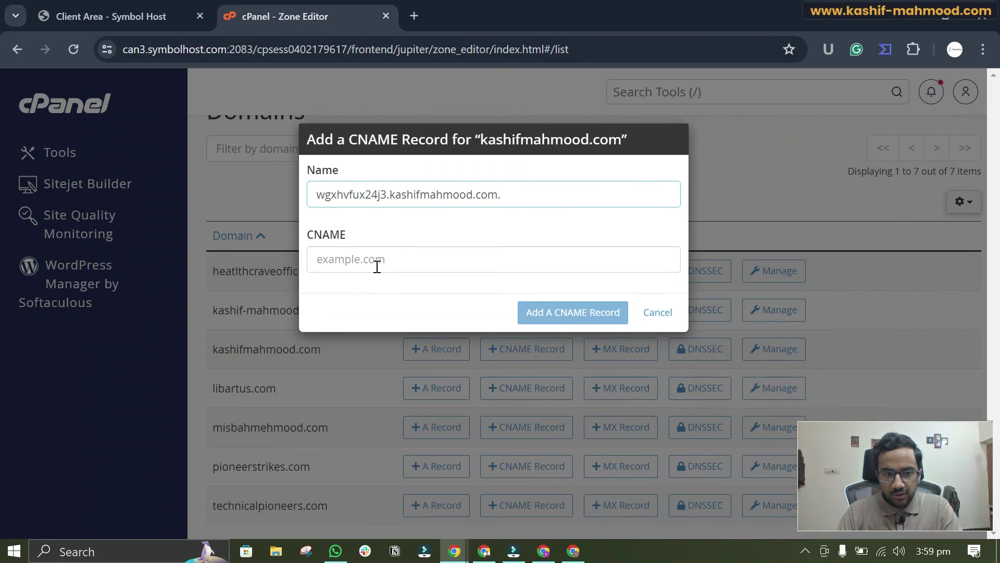
left_click(377, 266)
type("gv-wynzg6nai54apf.dv.googlehosted.com")
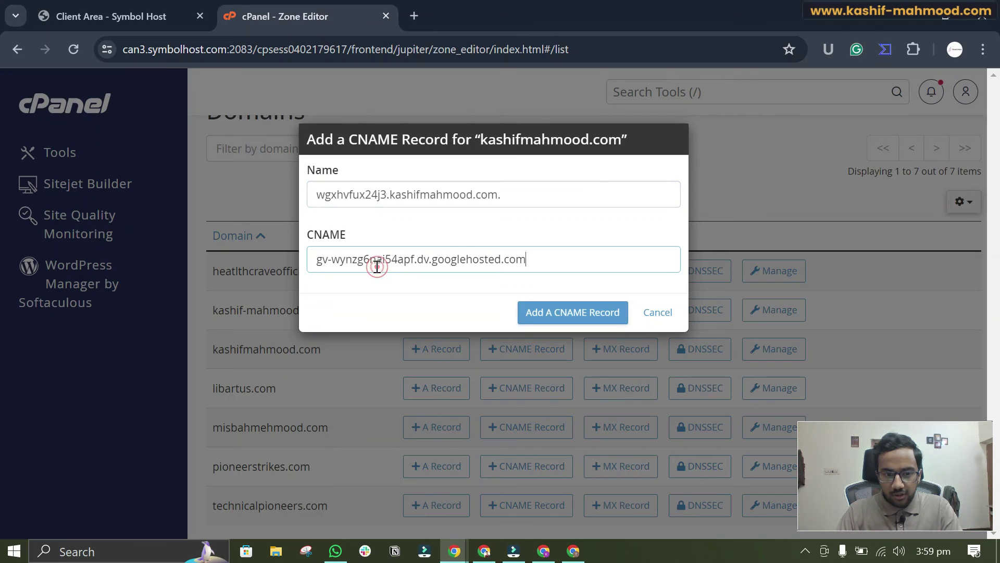
left_click(555, 315)
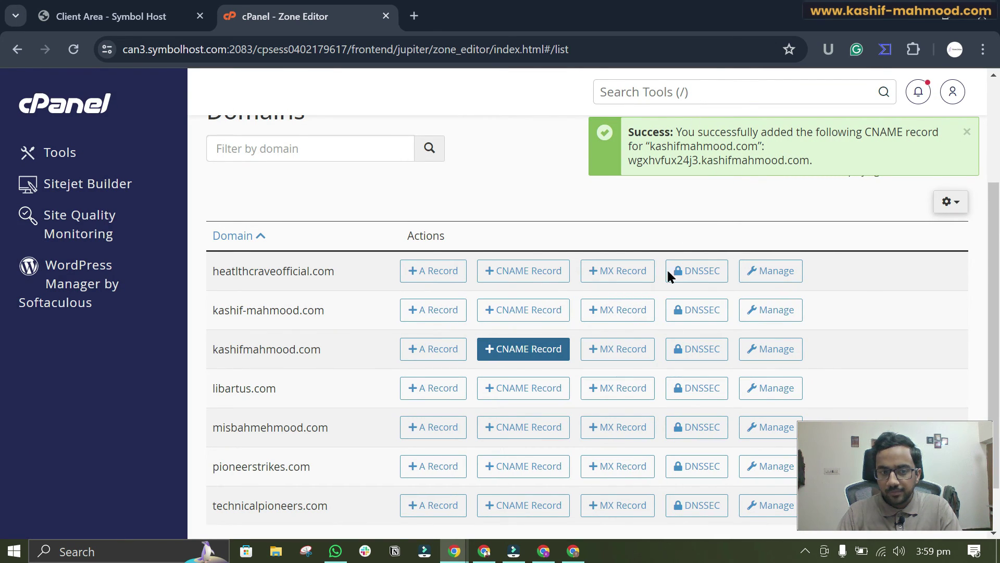
left_click(543, 551)
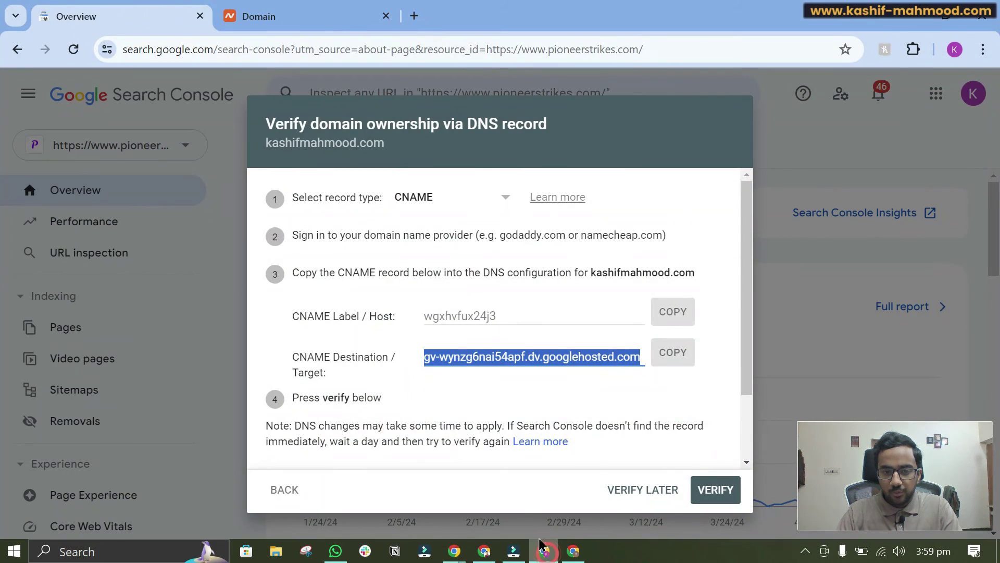
Step: Verify the kashifmahmood.com DNS CNAME record, then open the newly verified property's Overview
scroll(394, 428, "down", 3)
left_click(709, 487)
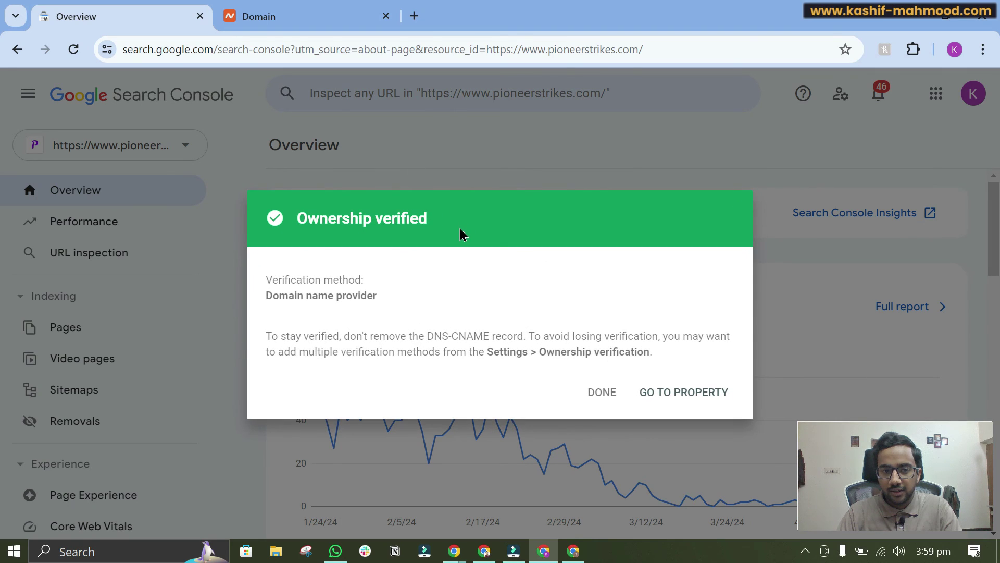
left_click_drag(455, 216, 300, 215)
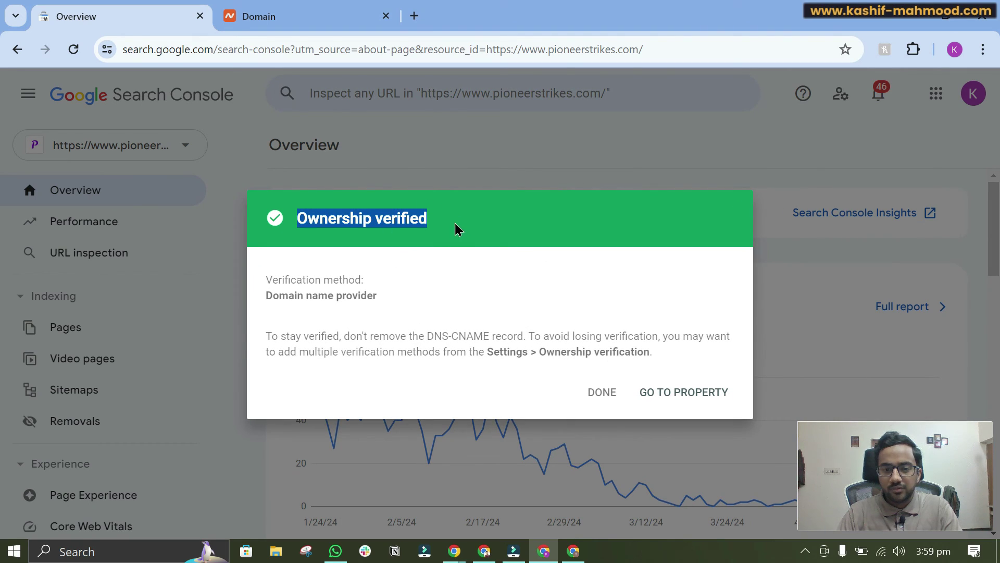
left_click(505, 227)
left_click(683, 394)
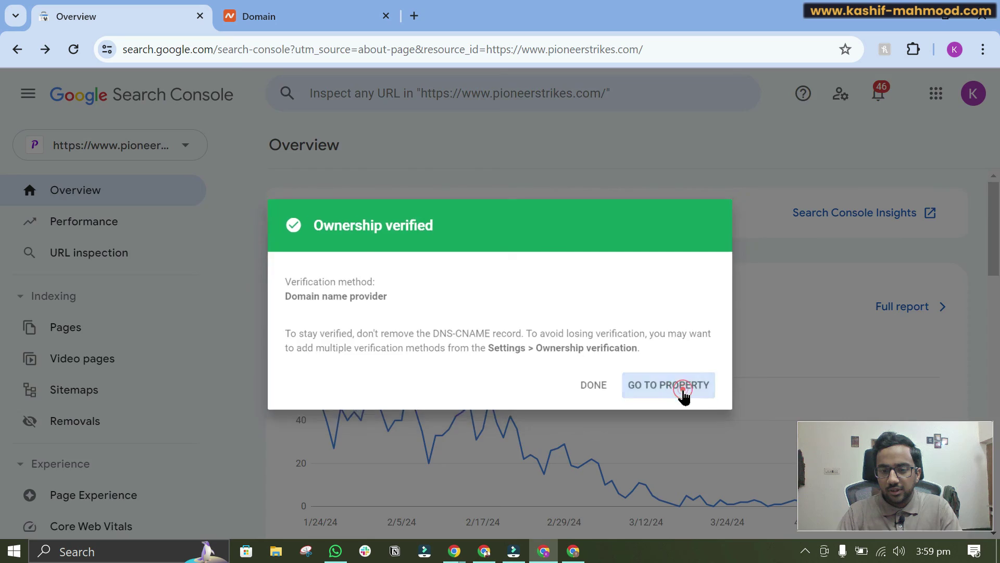